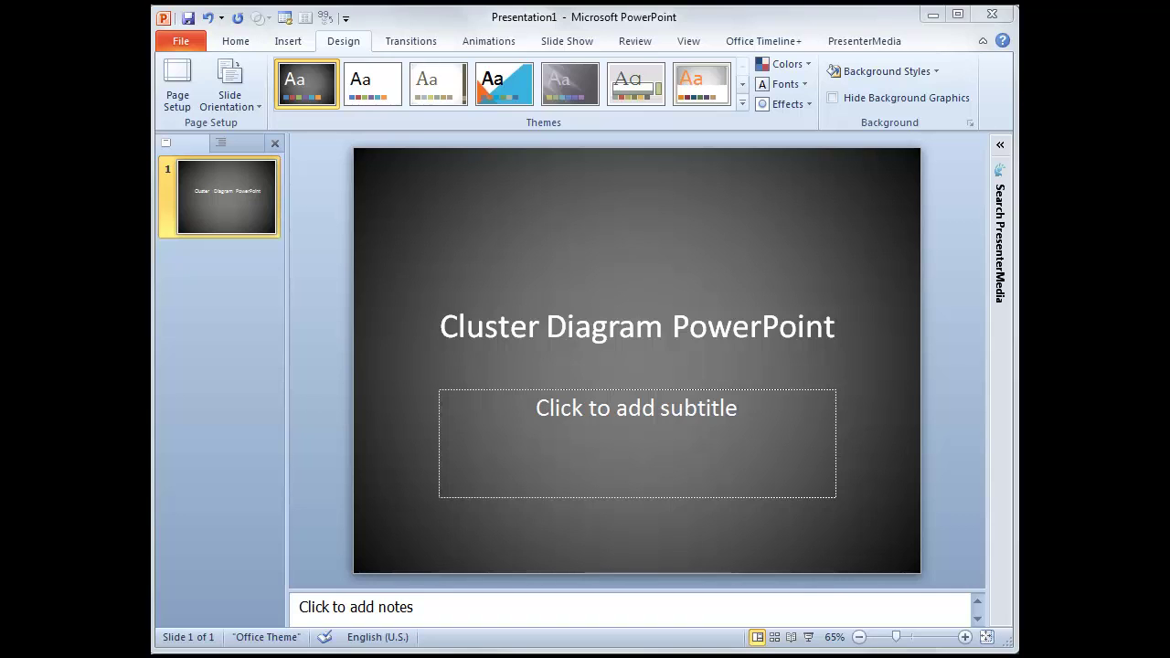
- Give the title slide the subtitle FPPT.com and add a second slide after it
left_click(622, 411)
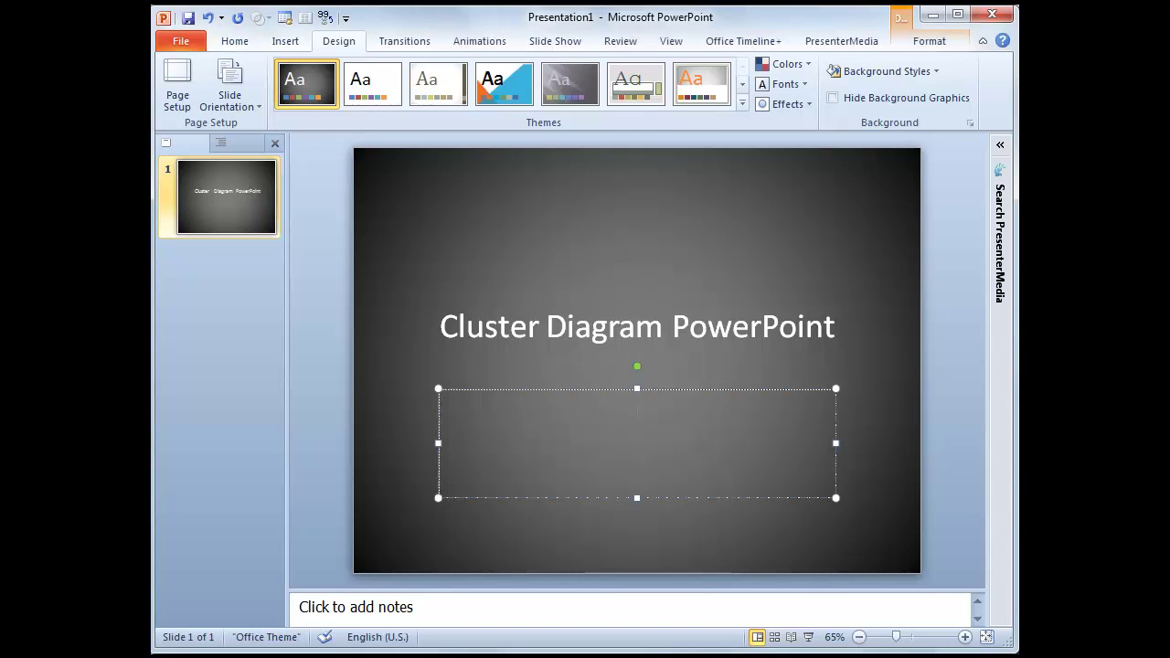
type("FPPT.com")
right_click(212, 199)
left_click(249, 302)
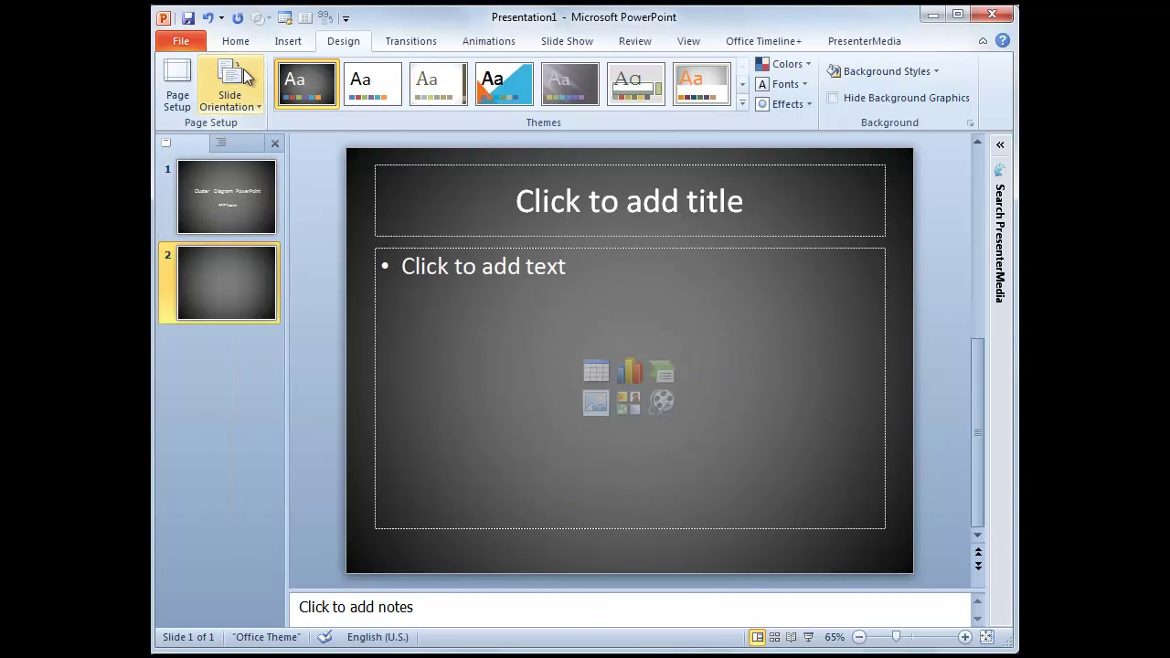
- Delete the content placeholder so slide 2 keeps only its title
left_click(286, 42)
left_click(407, 84)
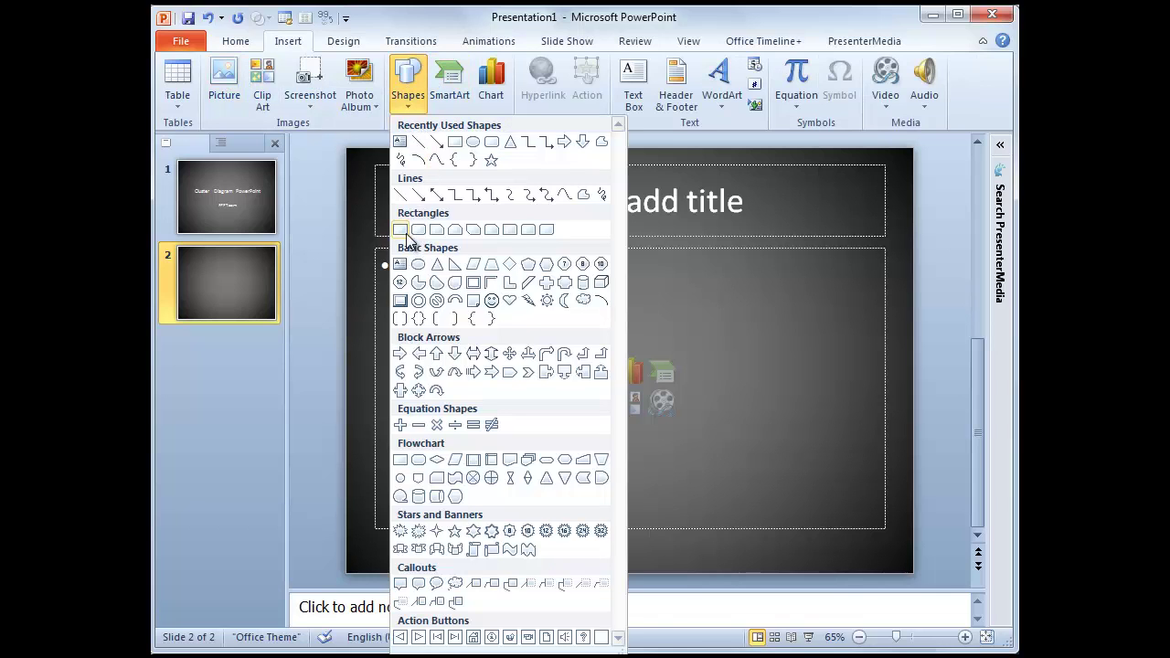
left_click(454, 141)
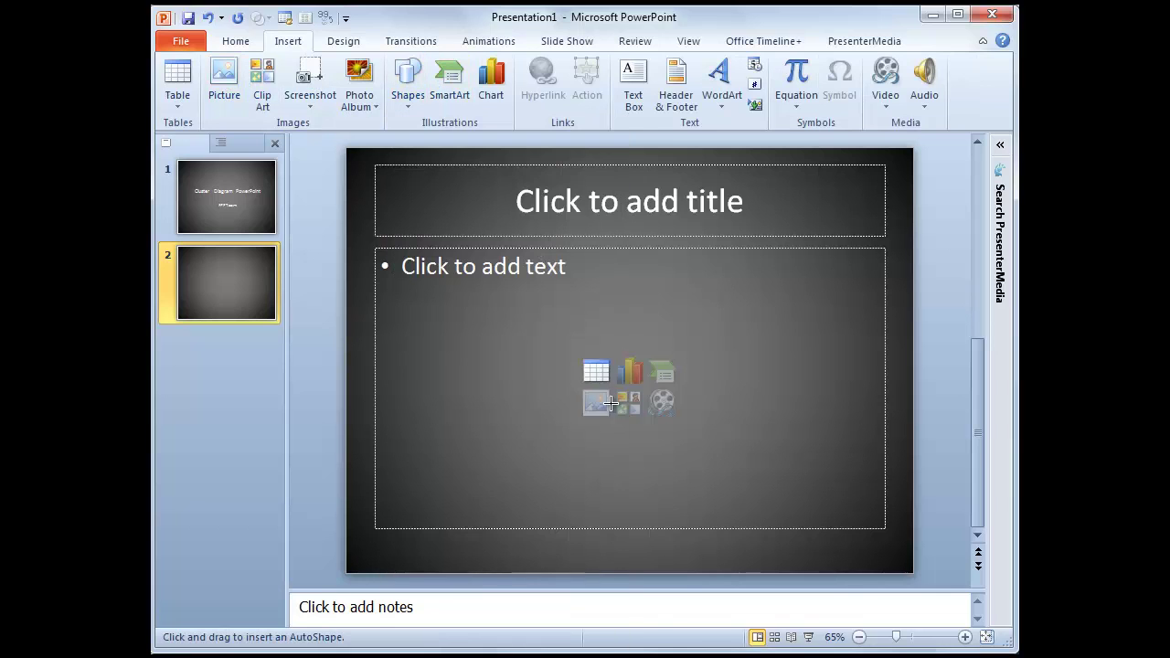
key("Escape")
left_click(422, 249)
key("Delete")
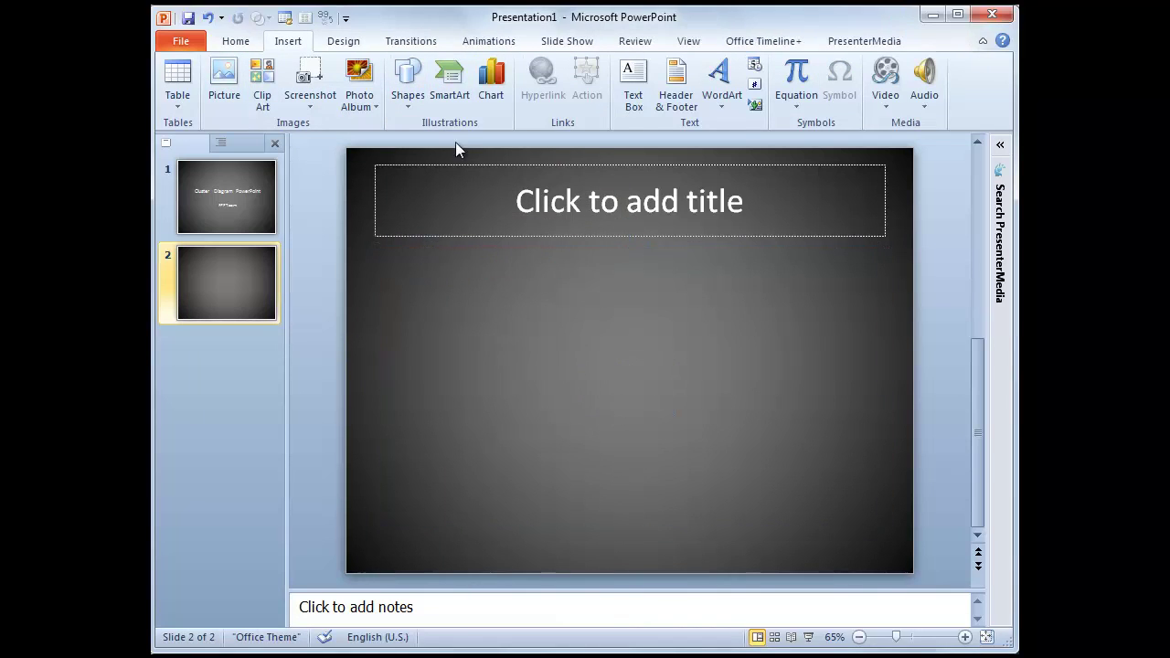
left_click(408, 84)
- Draw a blue circle and copy it into two rows of four circles
left_click(472, 144)
mouse_move(457, 279)
left_mouse_down()
mouse_move(504, 325)
mouse_move(596, 304)
left_mouse_up()
mouse_move(593, 309)
left_mouse_down()
mouse_move(807, 308)
mouse_move(481, 372)
mouse_move(586, 365)
left_mouse_up()
left_click_drag(588, 370, 694, 365)
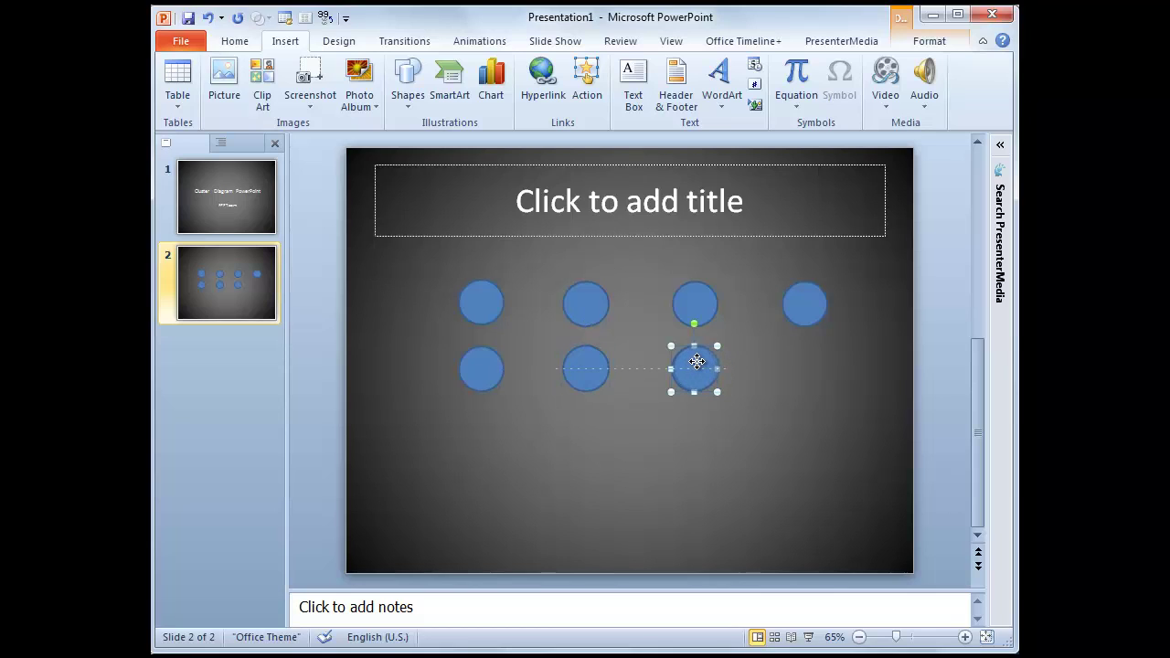
left_click_drag(697, 362, 796, 365)
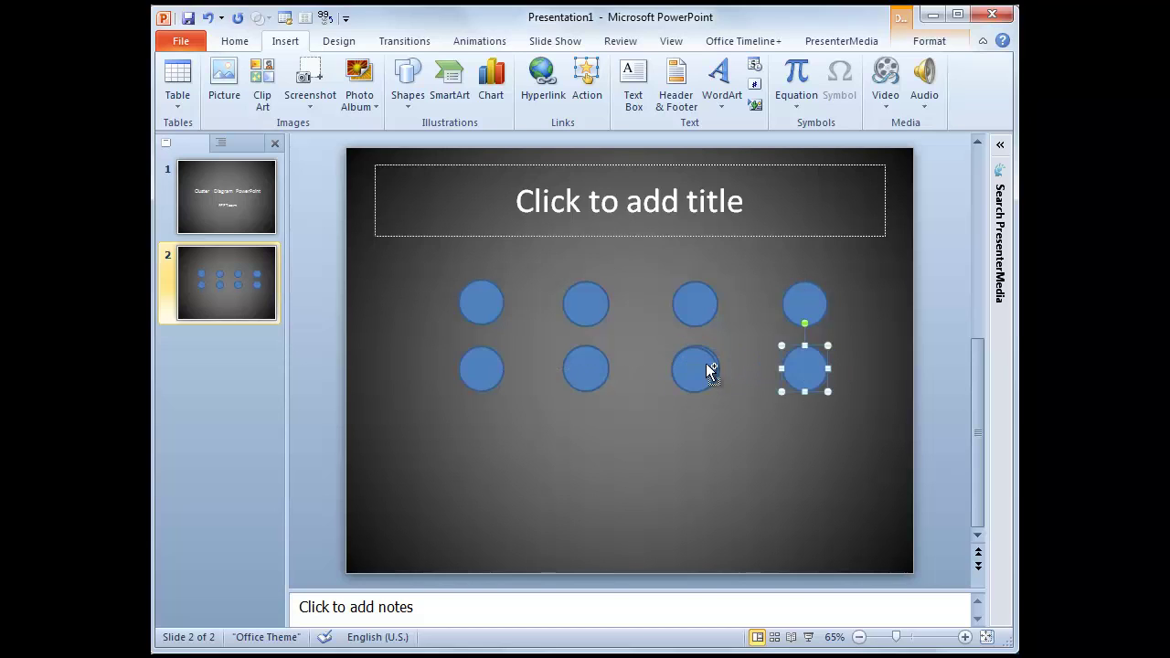
- Remove the two extra circle copies left below the rows
mouse_move(706, 368)
left_mouse_down()
mouse_move(727, 413)
mouse_move(619, 402)
left_mouse_up()
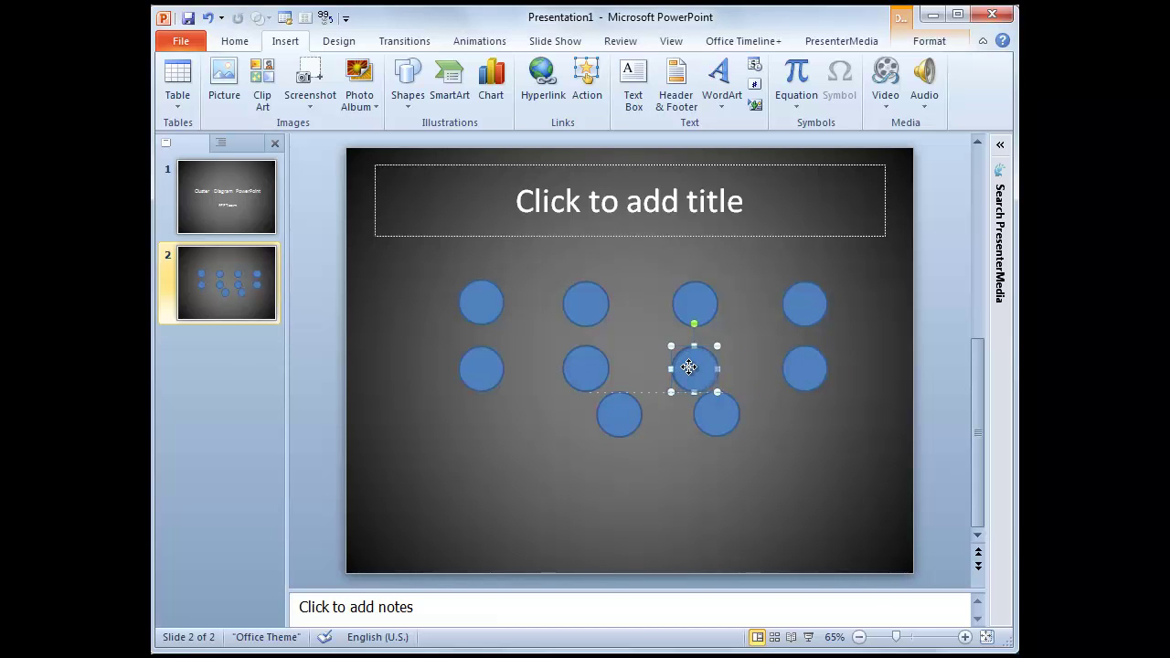
left_click_drag(716, 414, 805, 434)
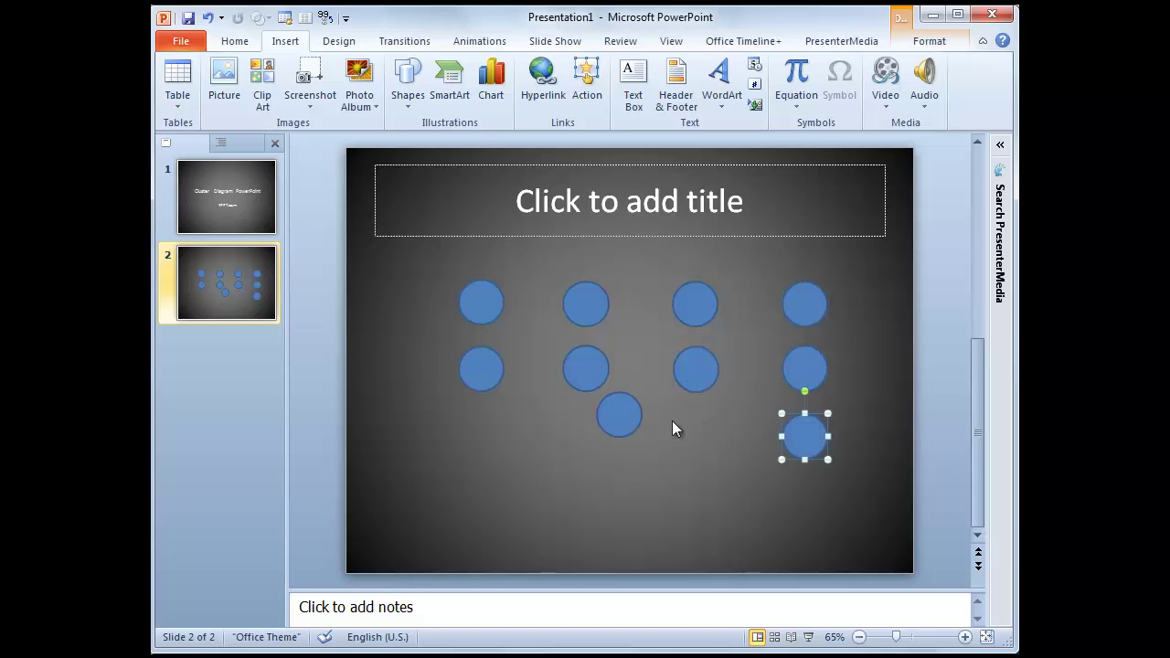
left_click_drag(622, 416, 697, 434)
left_click(805, 436, "shift")
key("Delete")
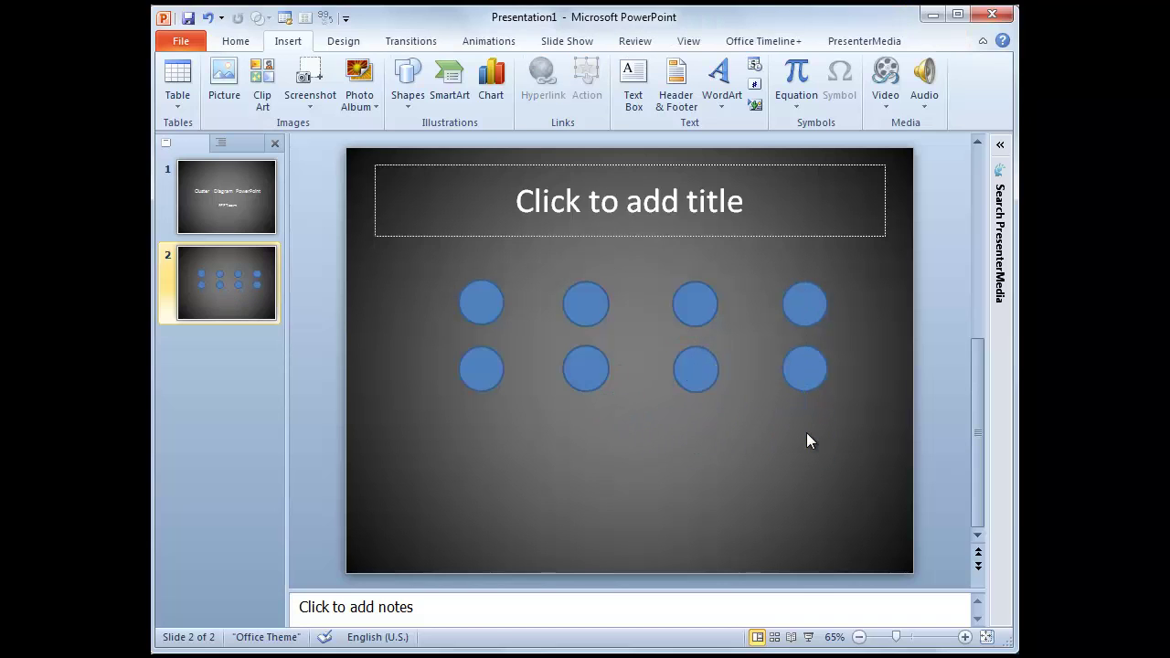
left_click(707, 359)
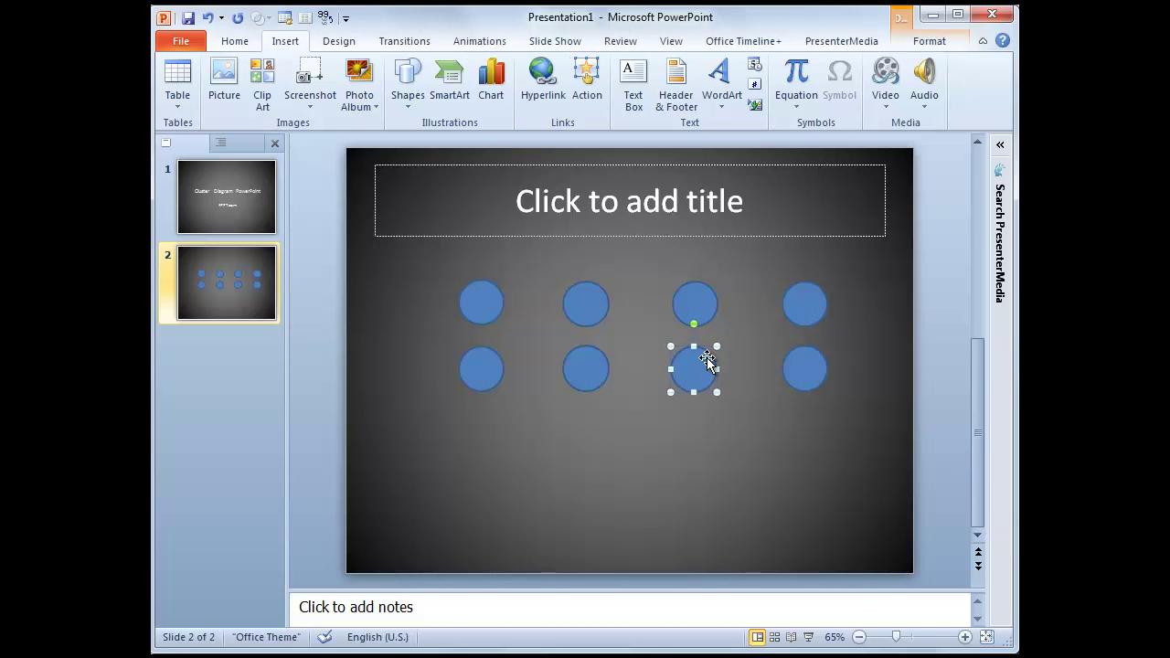
- Turn on the slide gridlines
scroll(707, 359, "up", 6)
scroll(710, 381, "down", 3)
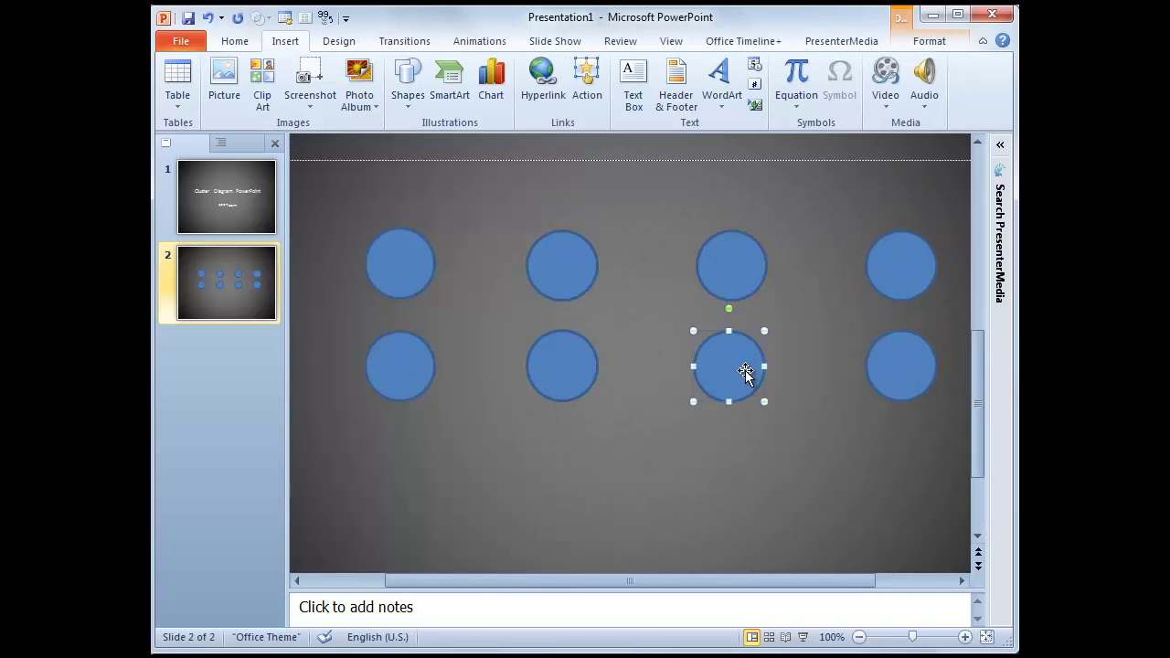
left_click(579, 366)
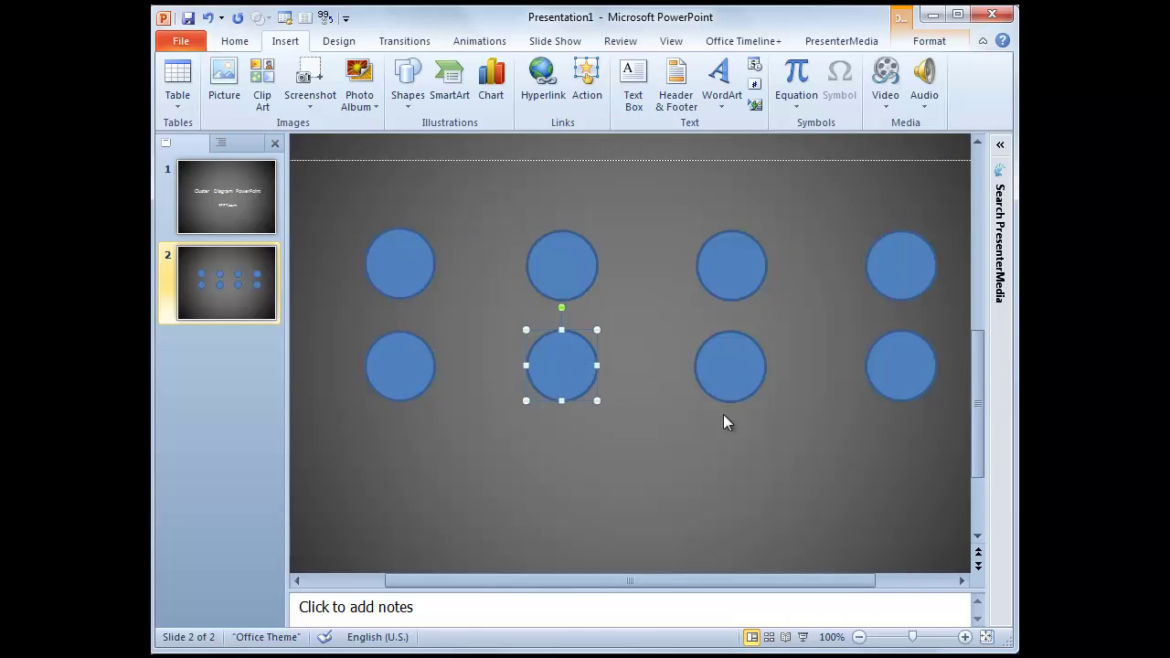
scroll(723, 421, "down", 3)
left_click_drag(891, 397, 712, 236)
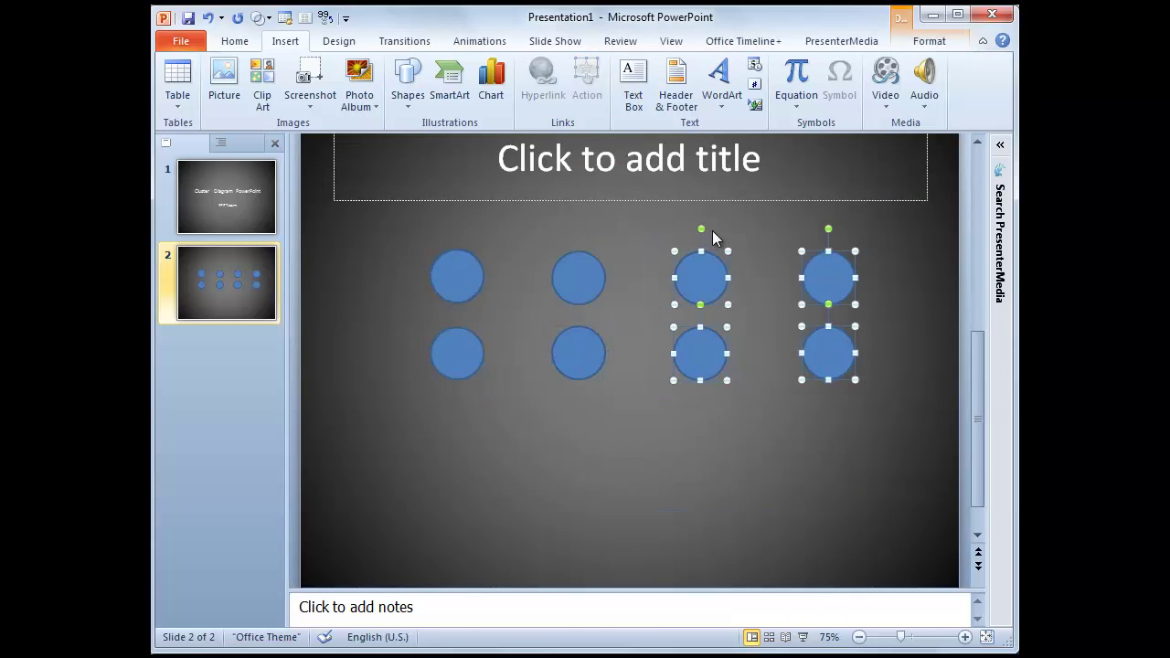
left_click(656, 414)
left_click(688, 41)
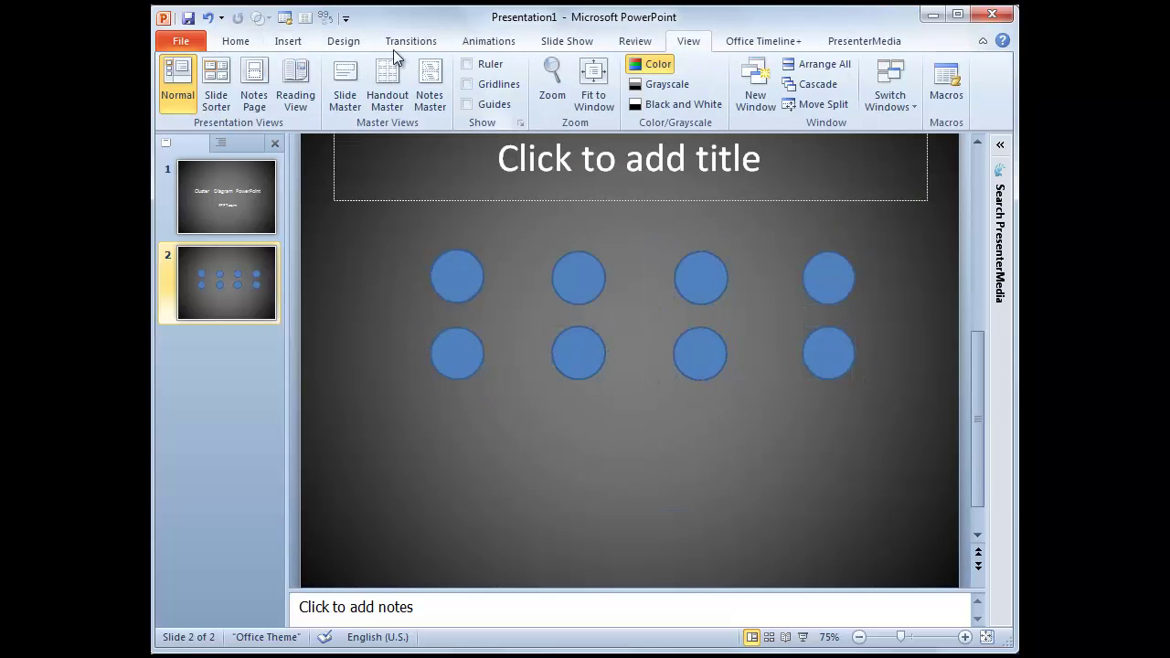
left_click(467, 84)
- Move all eight circles up, then nudge the middle and left column pairs onto the grid
left_click_drag(320, 240, 904, 429)
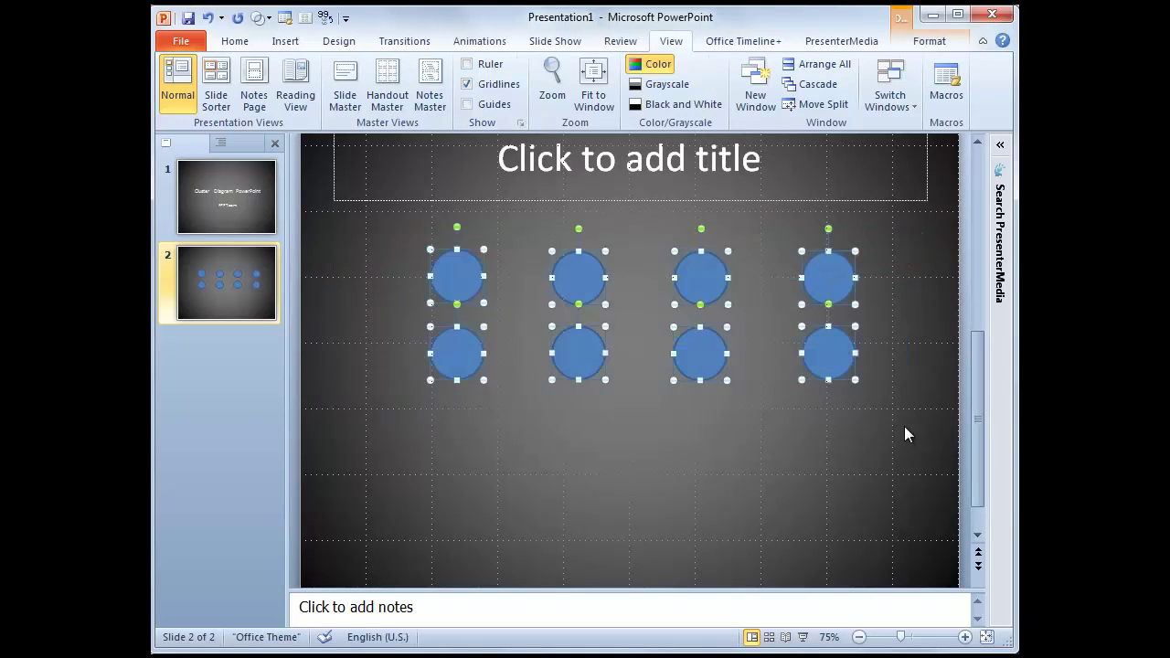
left_click_drag(828, 353, 838, 324)
left_click(538, 370)
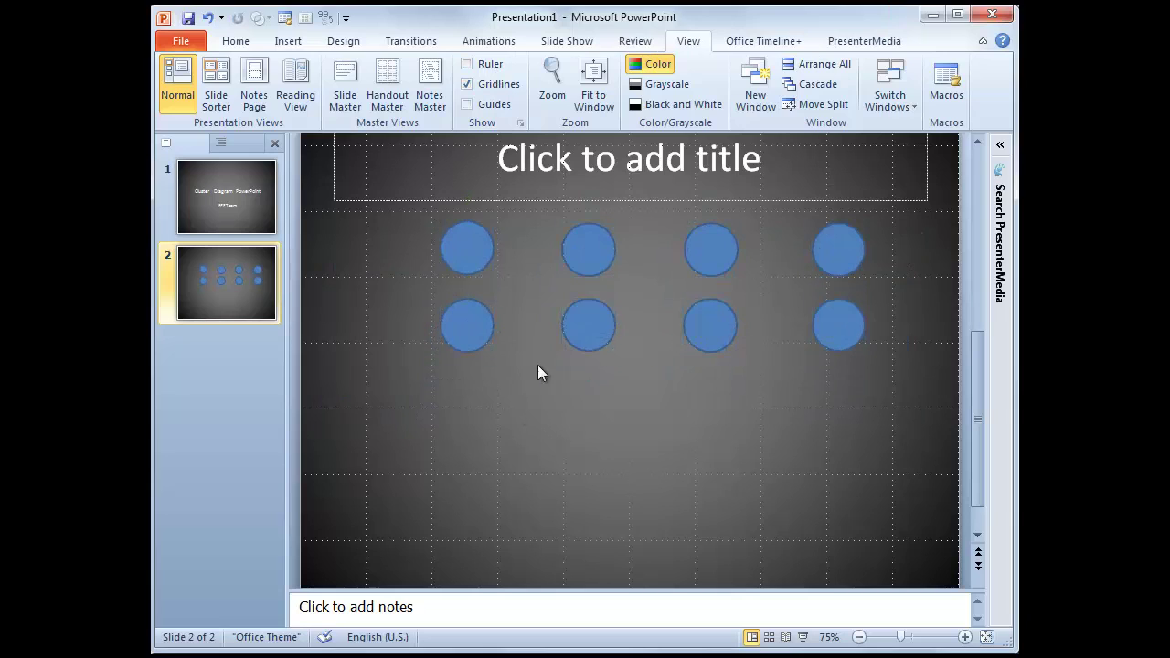
left_click(578, 306)
left_click(590, 247, "shift")
key("Right")
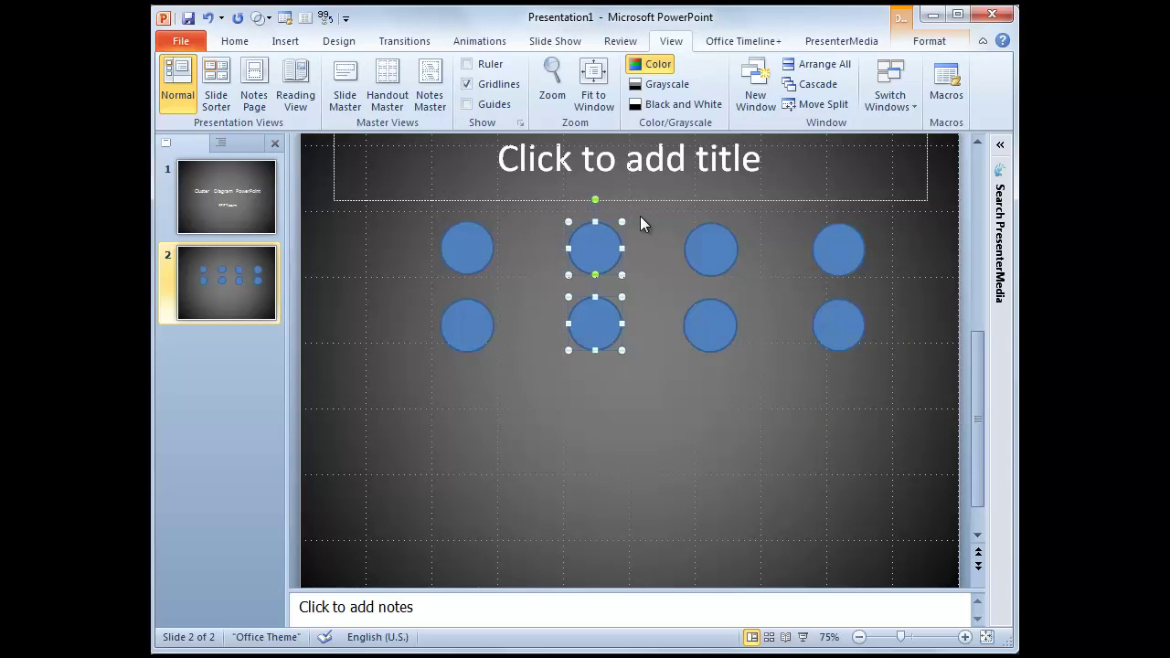
key("Up")
key("Right")
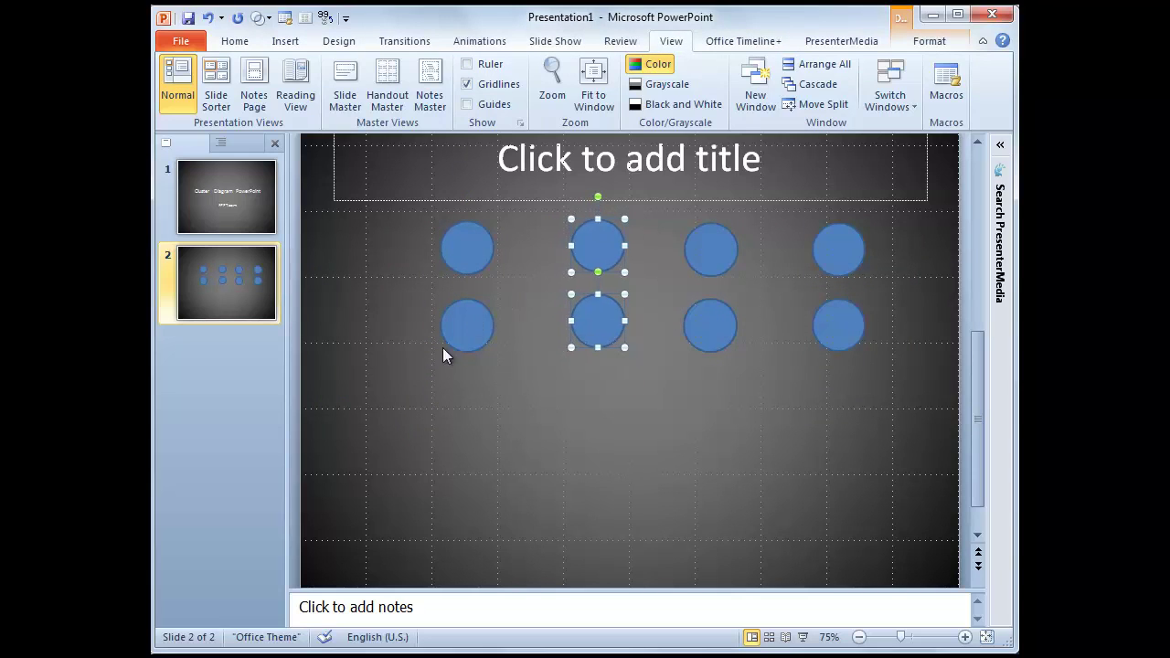
left_click_drag(424, 382, 536, 205)
key("Up")
key("Up")
key("Left")
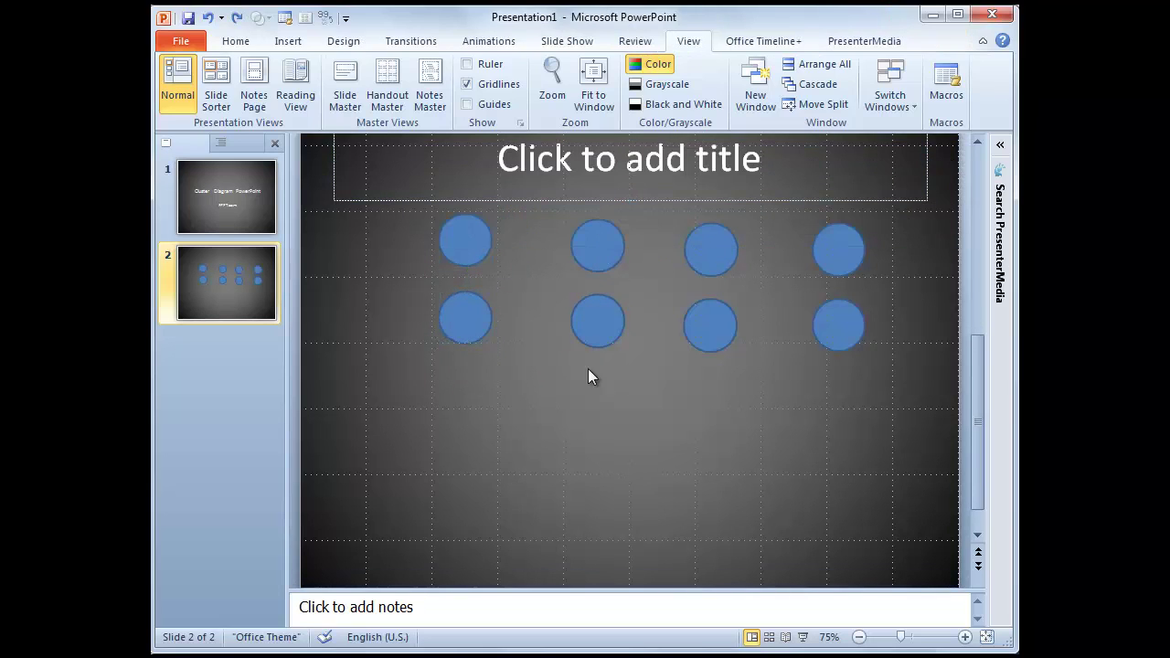
- Reposition the middle column and delete the four right-hand circles
mouse_move(567, 375)
left_mouse_down()
mouse_move(631, 208)
mouse_move(539, 235)
left_mouse_up()
left_click(536, 389)
left_click(530, 316)
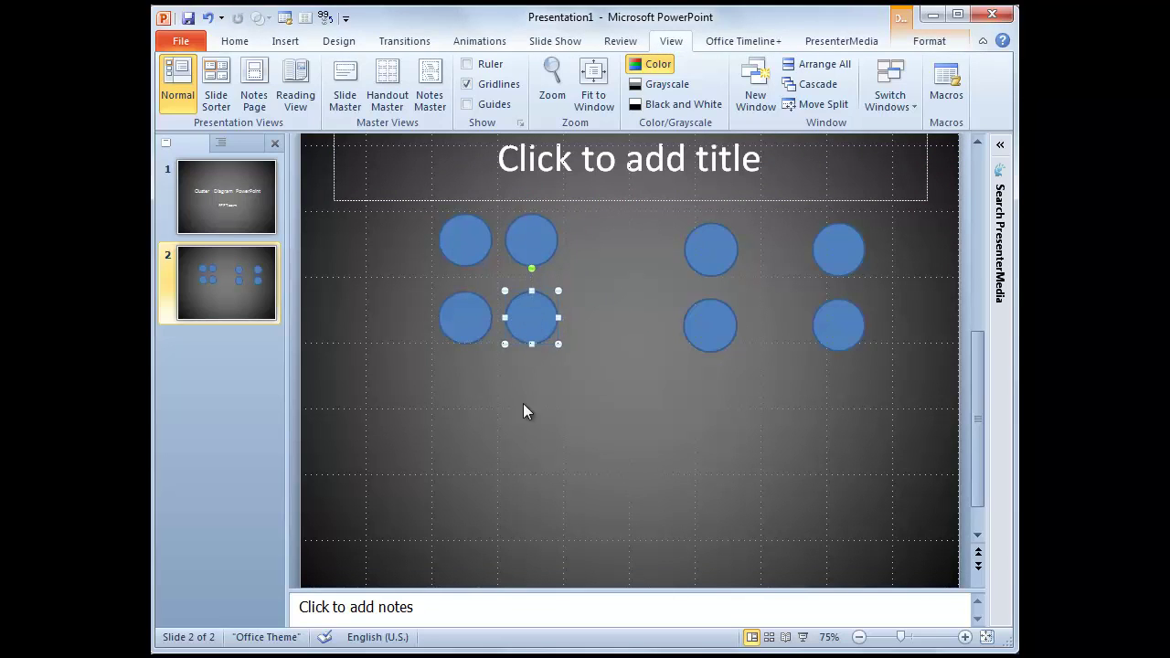
left_click_drag(619, 210, 505, 384)
left_click_drag(530, 318, 592, 319)
left_click(711, 325)
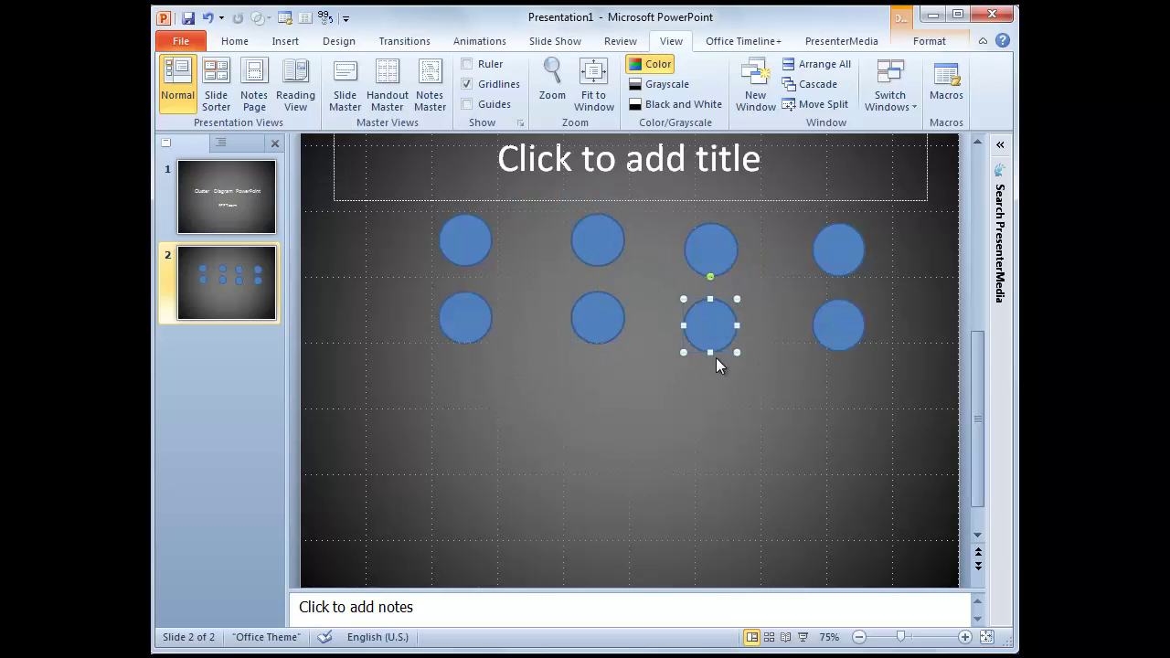
left_click_drag(667, 423, 868, 214)
key("Delete")
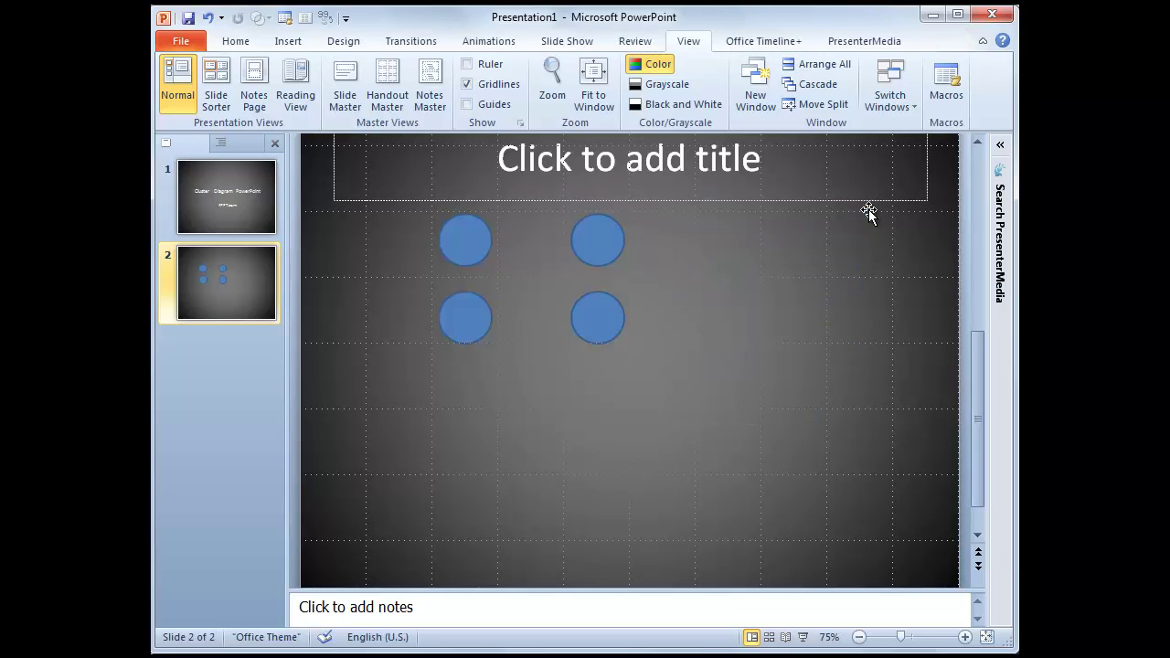
- Copy the four left circles to the right, then copy all eight below into a four-by-four grid
left_click_drag(552, 256, 378, 209)
mouse_move(464, 240)
left_mouse_down()
mouse_move(731, 236)
mouse_move(720, 236)
left_mouse_up()
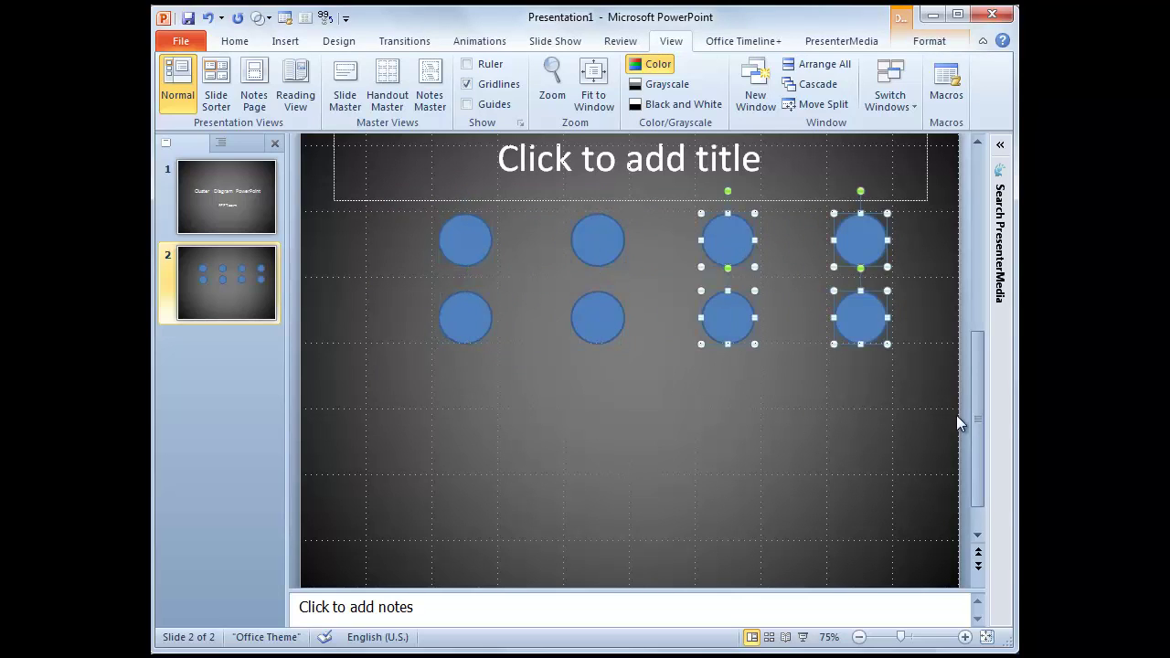
left_click_drag(914, 378, 403, 190)
left_click_drag(459, 240, 460, 402)
left_click(350, 358)
scroll(404, 328, "down", 1)
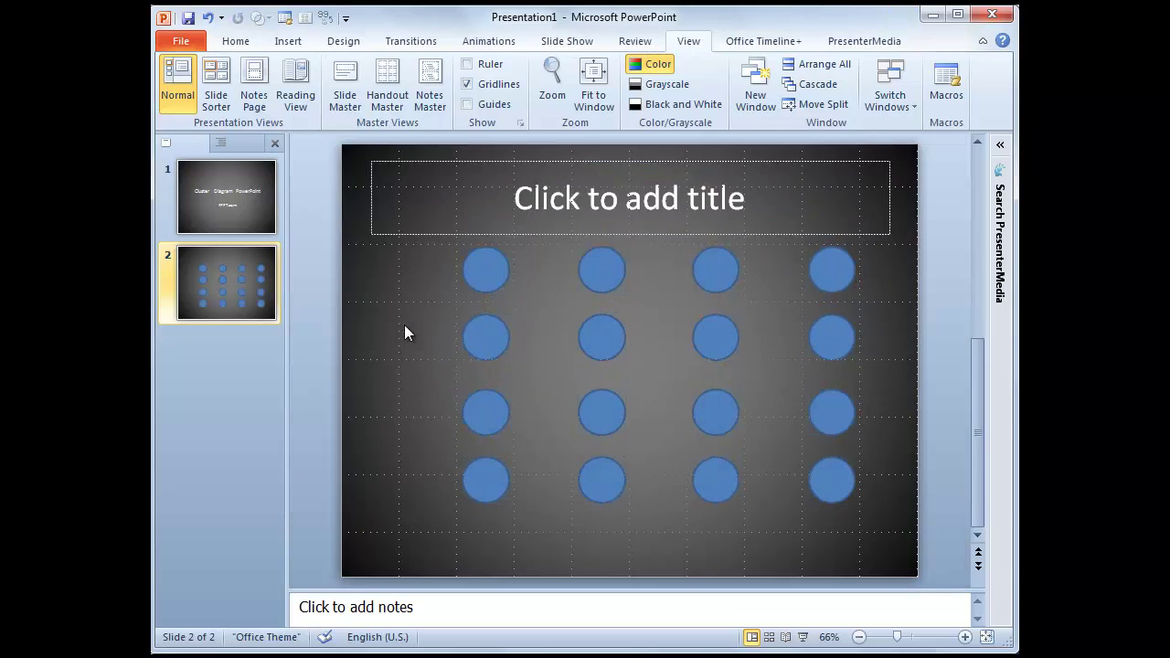
left_click_drag(419, 542, 938, 237)
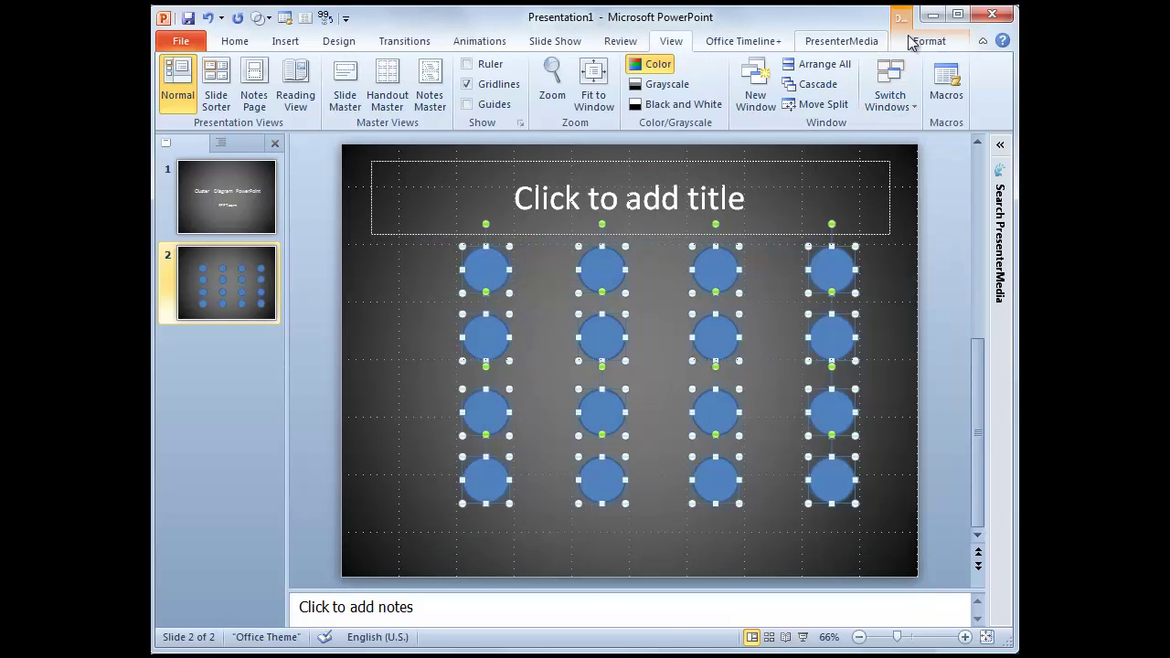
- Apply the blue white-outlined shape style to all sixteen circles and shift the grid down-left
left_click(925, 41)
left_click(488, 86)
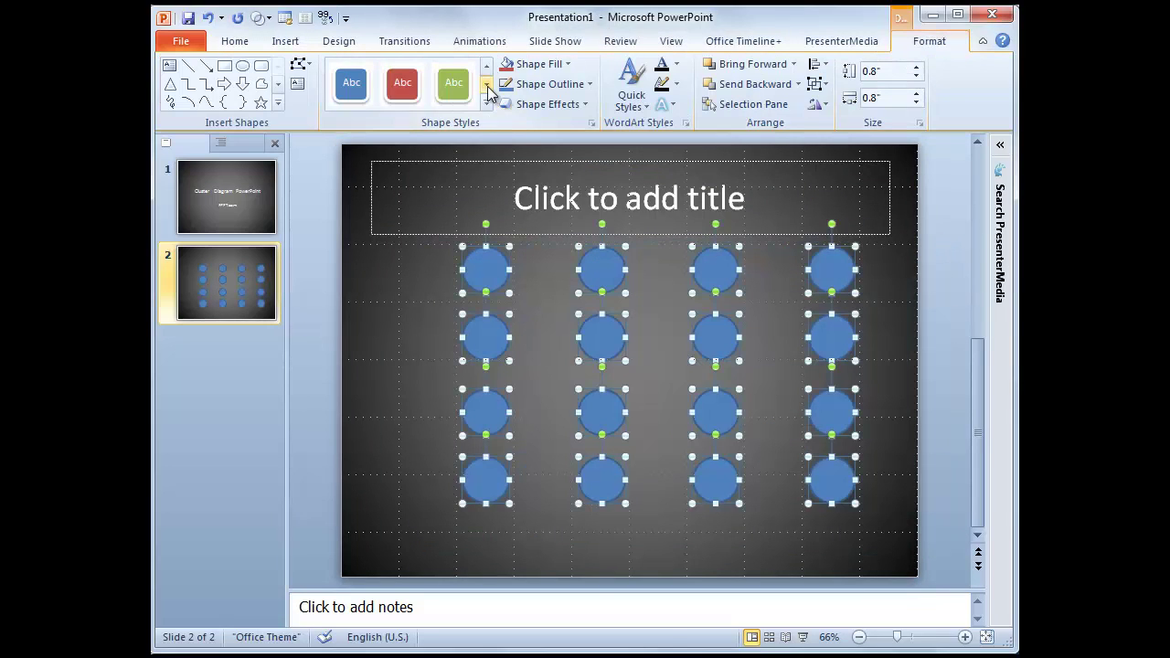
left_click(367, 87)
left_click(833, 523)
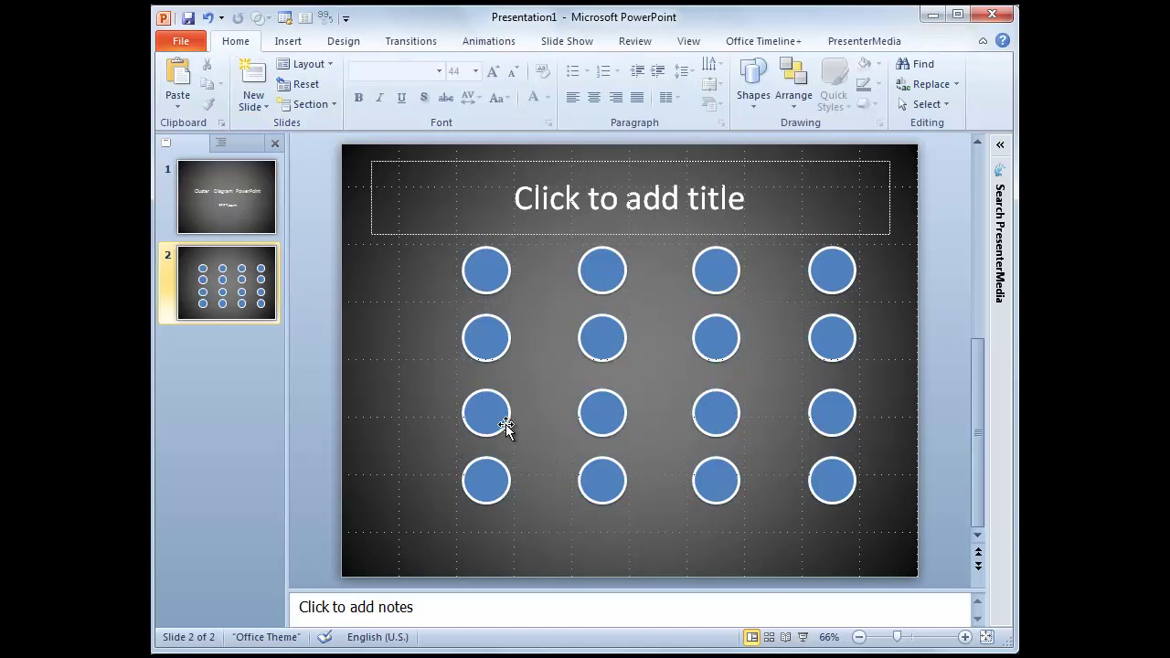
mouse_move(433, 528)
left_mouse_down()
mouse_move(875, 240)
mouse_move(831, 283)
left_mouse_up()
left_click(885, 393)
- Duplicate slide 2 as slide 3
right_click(227, 275)
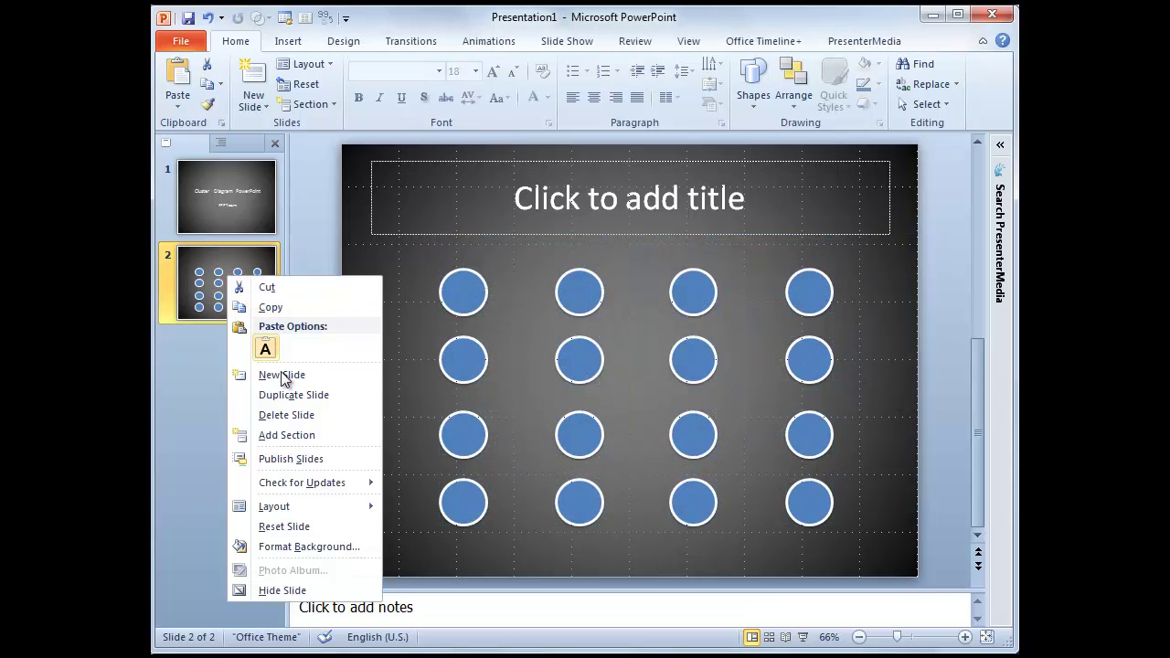
left_click(285, 375)
key("ctrl+z")
right_click(244, 282)
left_click(323, 398)
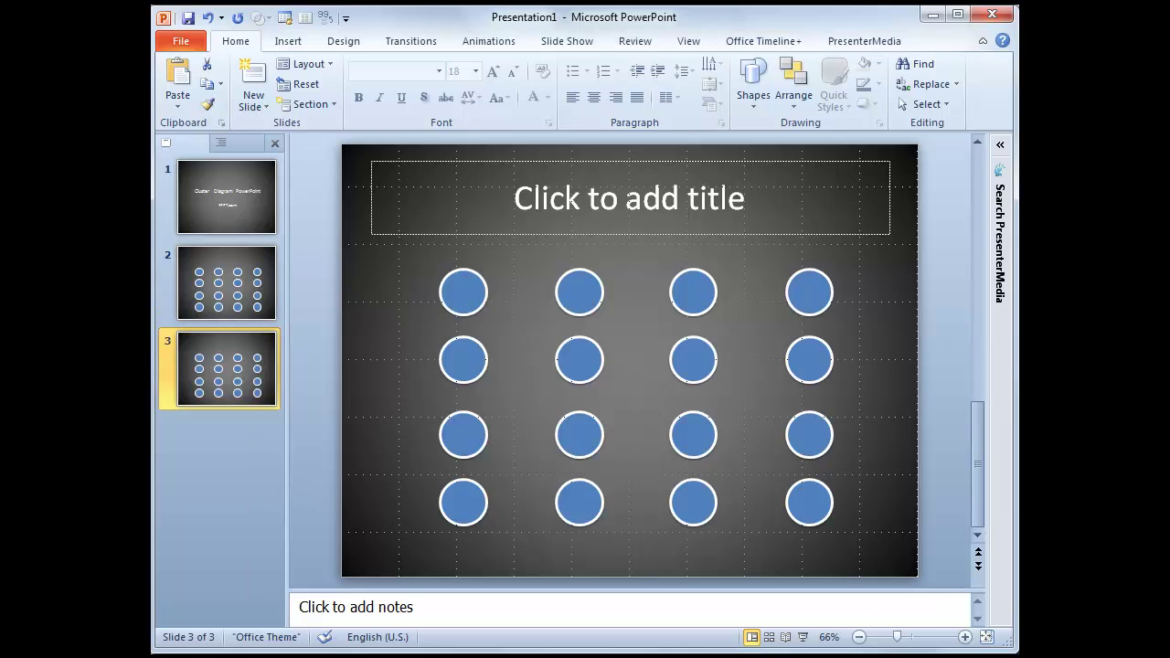
- Make the top-left group of four circles green and the two top-right circles red
left_click(466, 365)
left_click(464, 294, "shift")
left_click(598, 294, "shift")
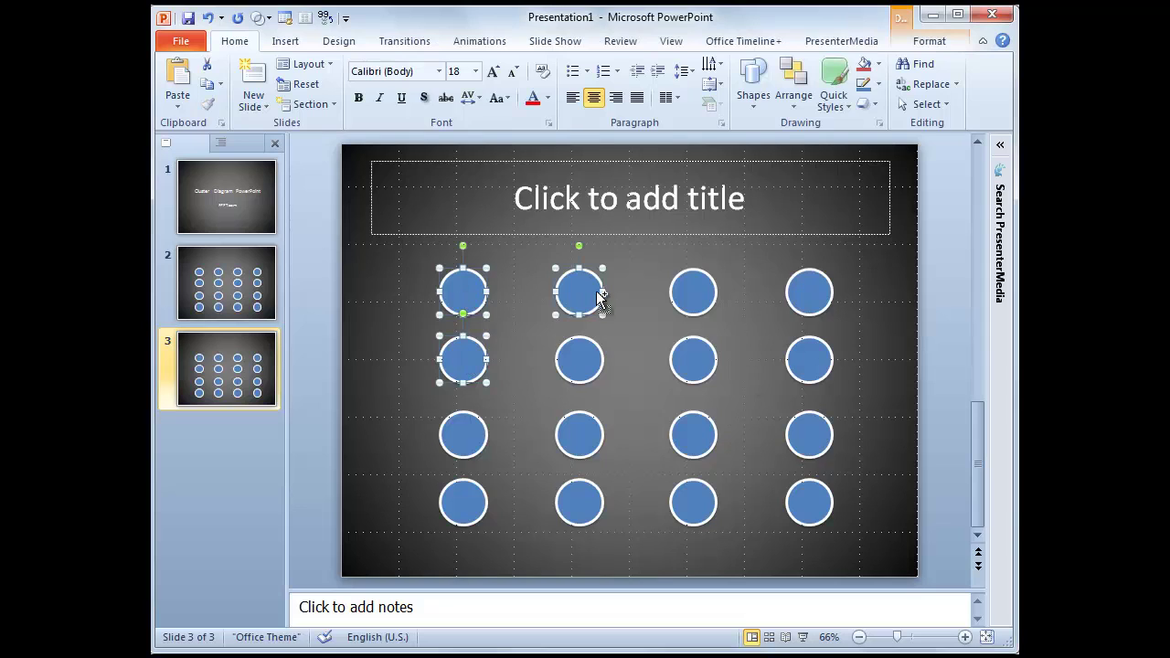
left_click(586, 366, "shift")
left_click(925, 41)
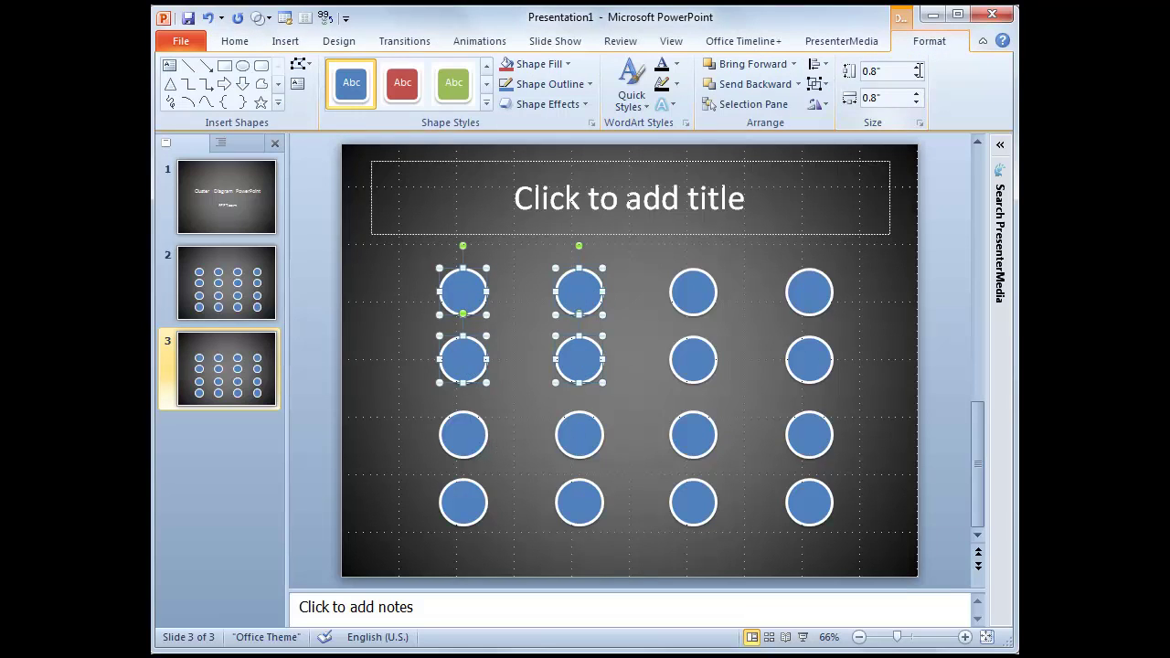
left_click(454, 87)
left_click(806, 360)
left_click(809, 293, "shift")
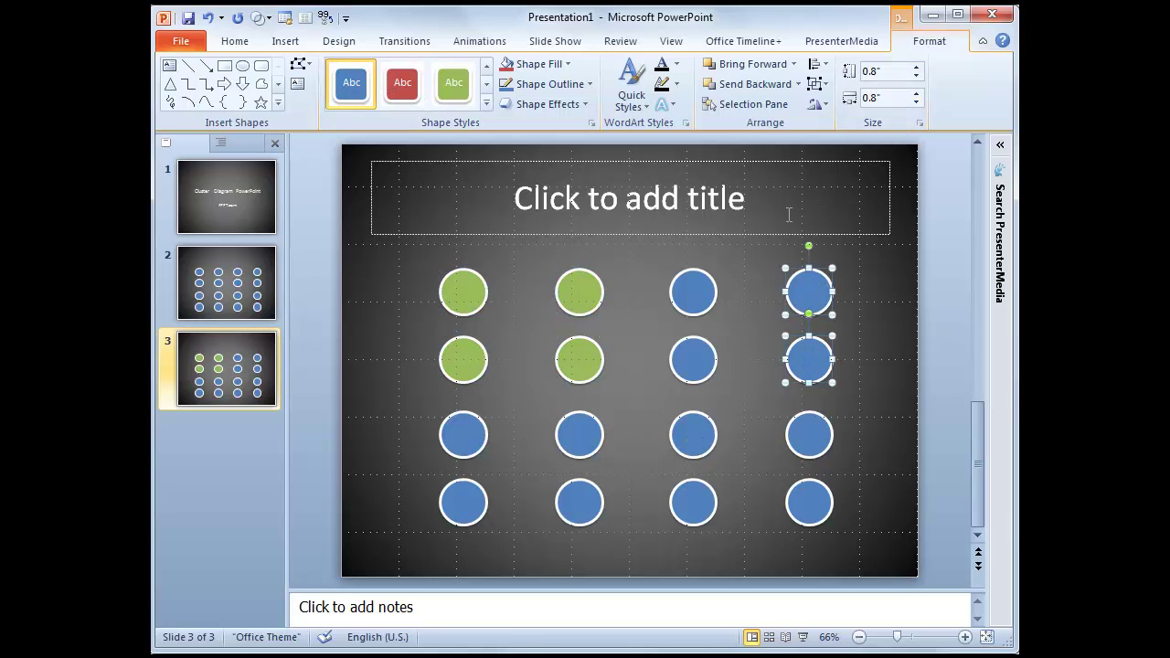
left_click(407, 86)
- Make the lower-left group of four orange and the column-3 pair purple
left_click(464, 434)
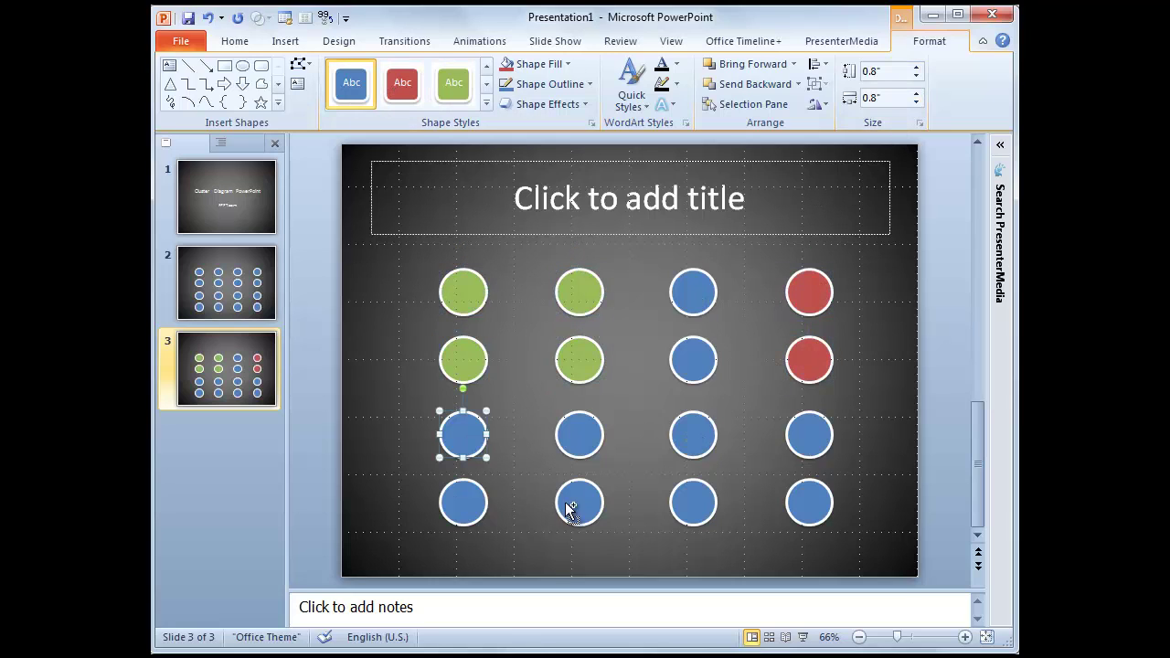
left_click(576, 504, "shift")
left_click(580, 437, "shift")
left_click(457, 498, "shift")
left_click(487, 84)
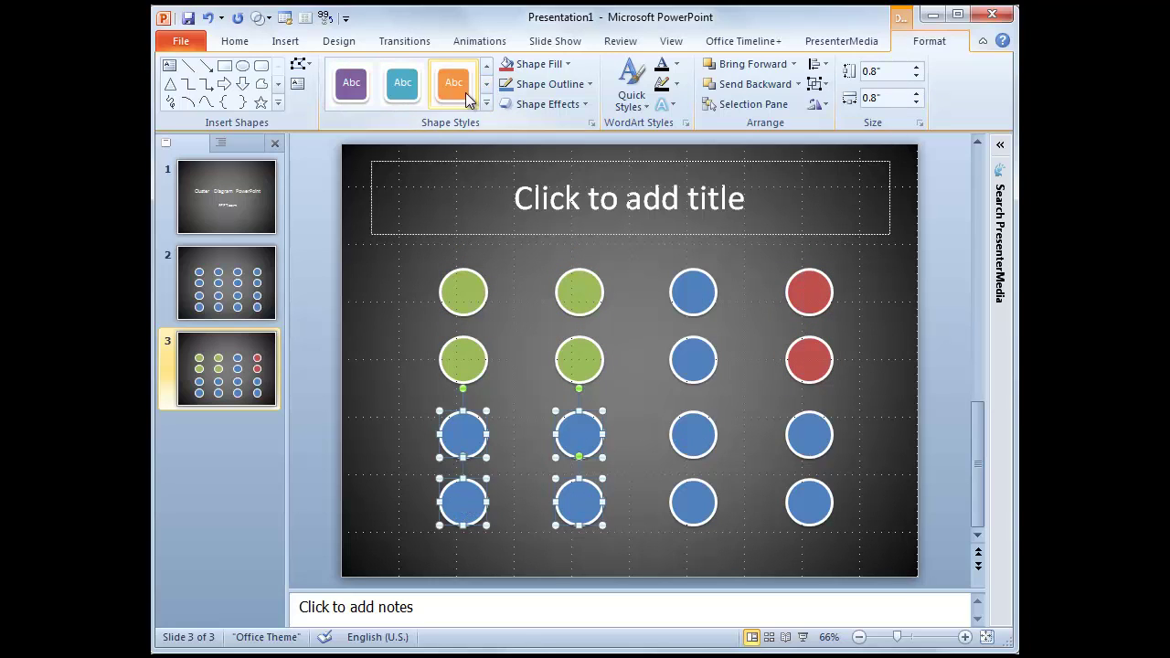
left_click(455, 84)
left_click(697, 356)
left_click(704, 302, "shift")
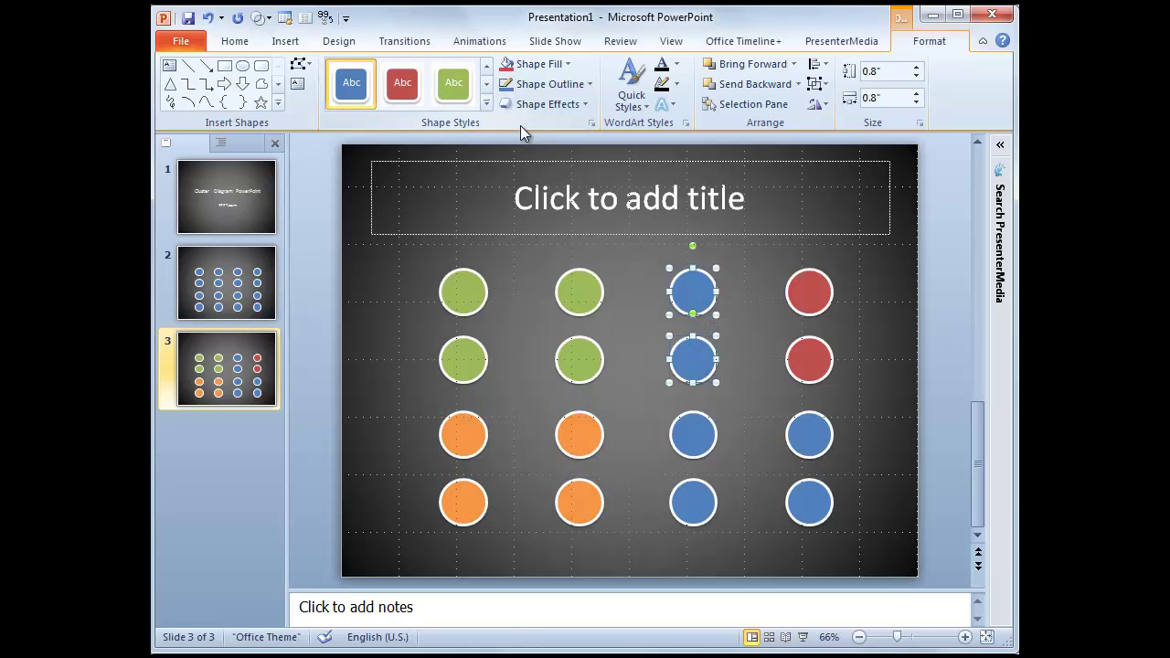
left_click(487, 84)
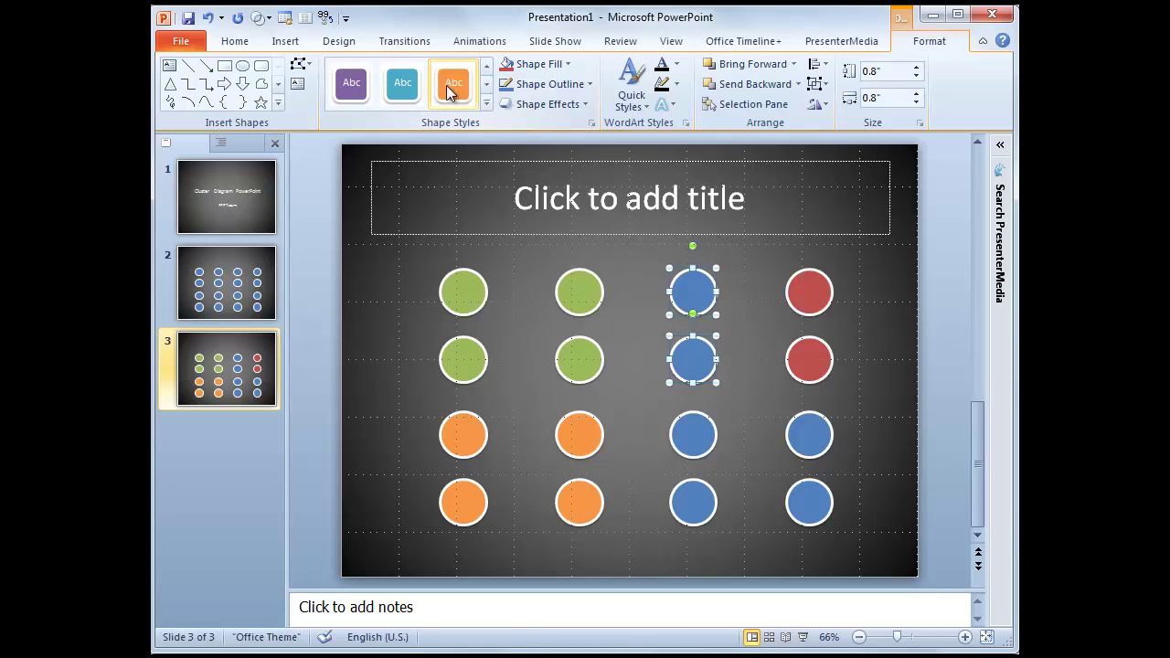
left_click(351, 82)
left_click(893, 414)
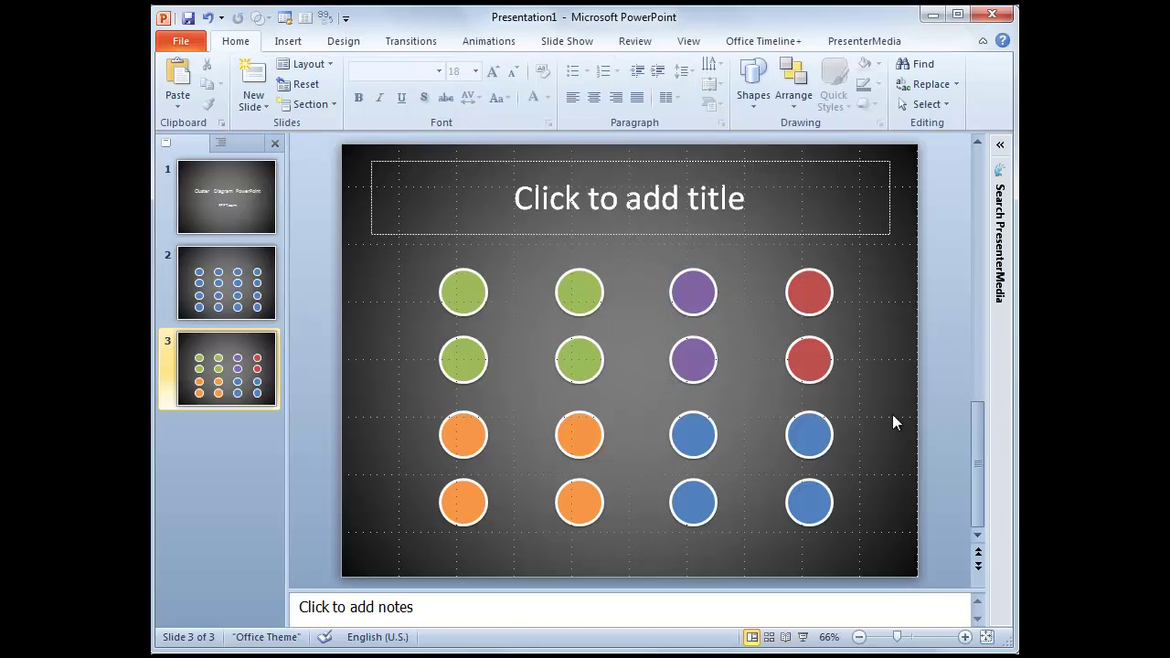
- Duplicate slide 3 as slide 4 and delete its four orange circles
right_click(236, 368)
left_click(292, 483)
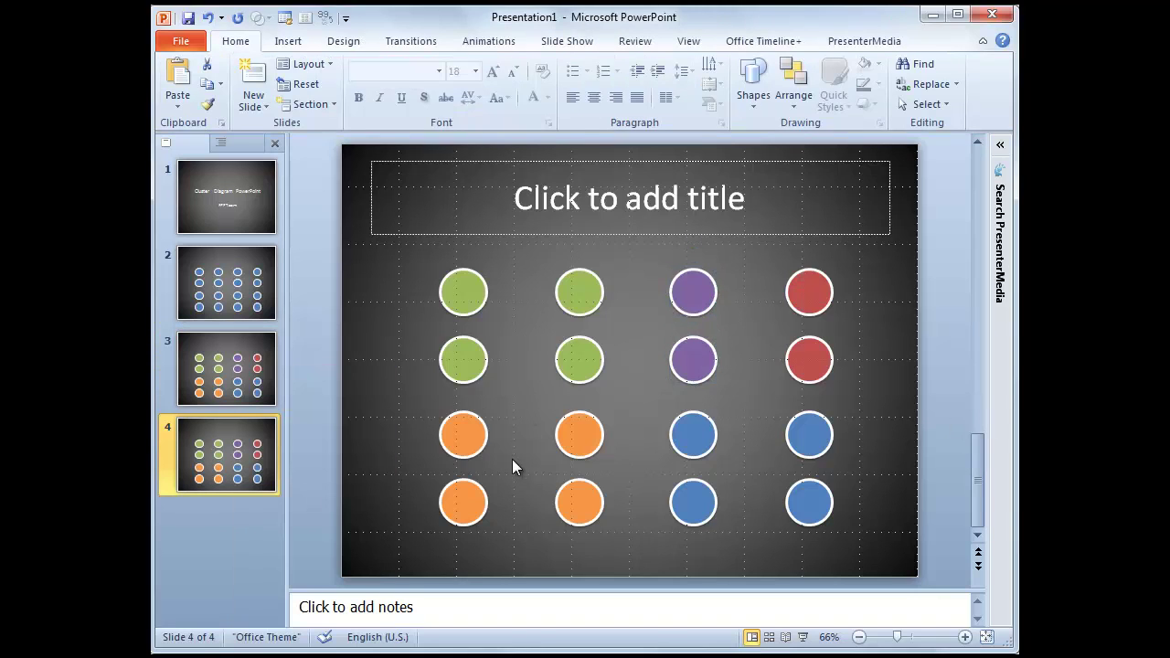
left_click(466, 431)
left_click(464, 498, "shift")
left_click(578, 498, "shift")
left_click(581, 450, "shift")
key("Delete")
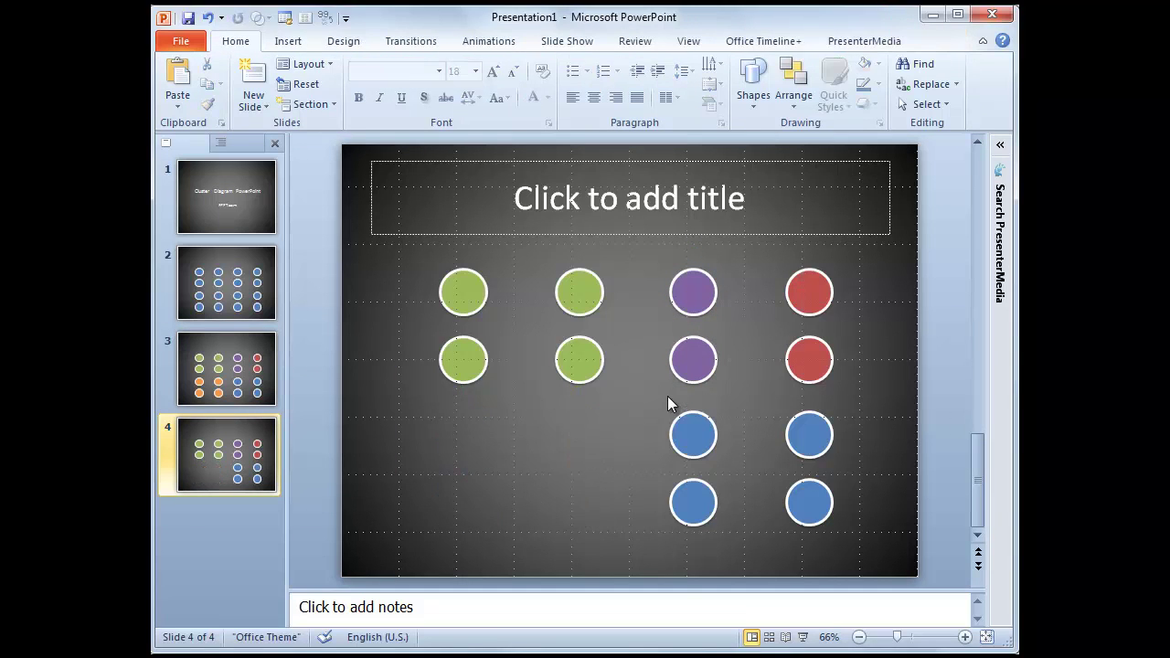
- Delete the two purple circles and move the red circles apart diagonally
left_click(692, 367)
left_click(816, 358, "shift")
left_click(810, 295, "shift")
left_click(682, 294, "shift")
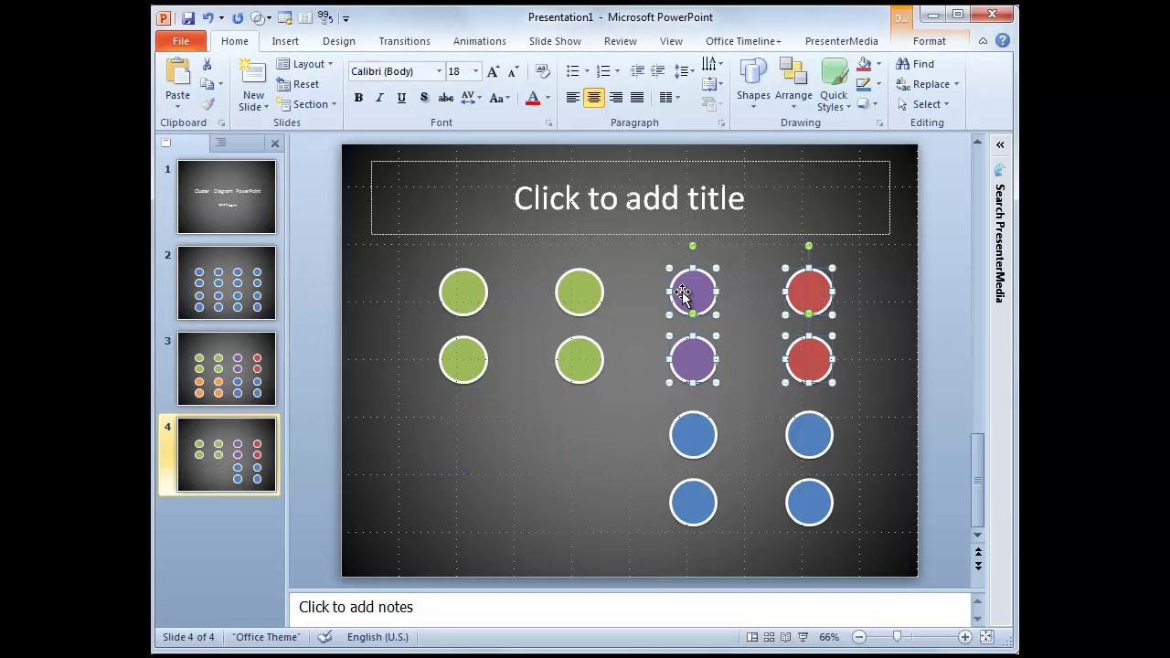
left_click(752, 301)
left_click(691, 293)
left_click(700, 358, "shift")
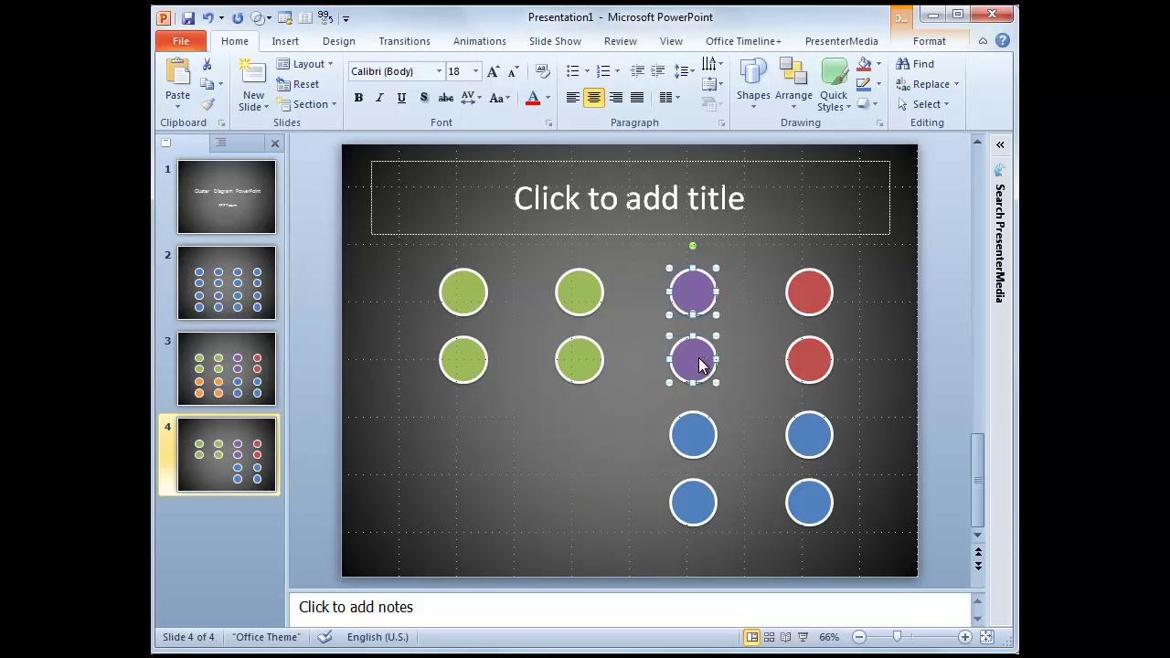
key("Delete")
left_click_drag(831, 299, 762, 294)
left_click_drag(817, 364, 839, 338)
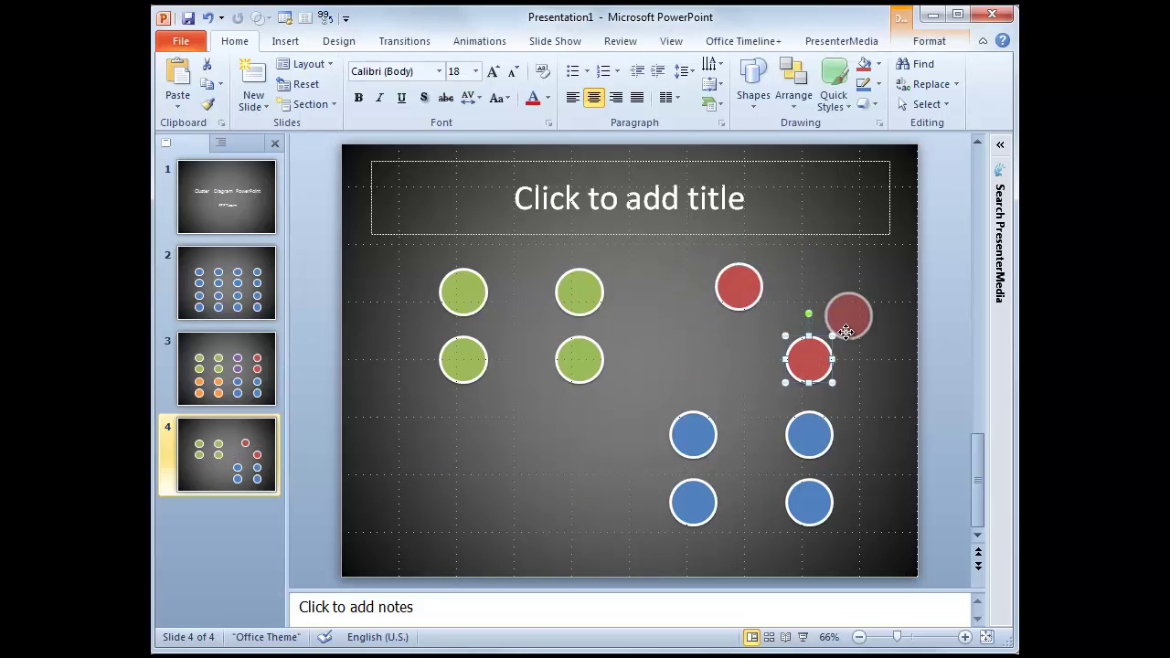
left_click(631, 332)
- Draw a connector line between the top two green circles
left_click(285, 41)
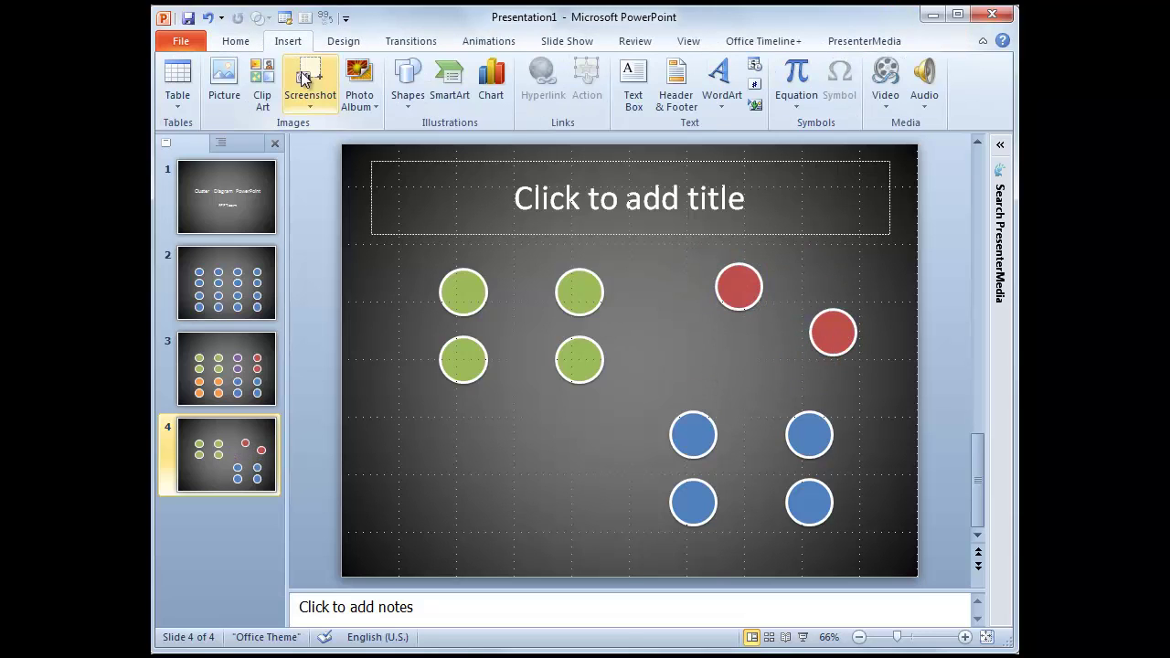
left_click(408, 84)
left_click(440, 150)
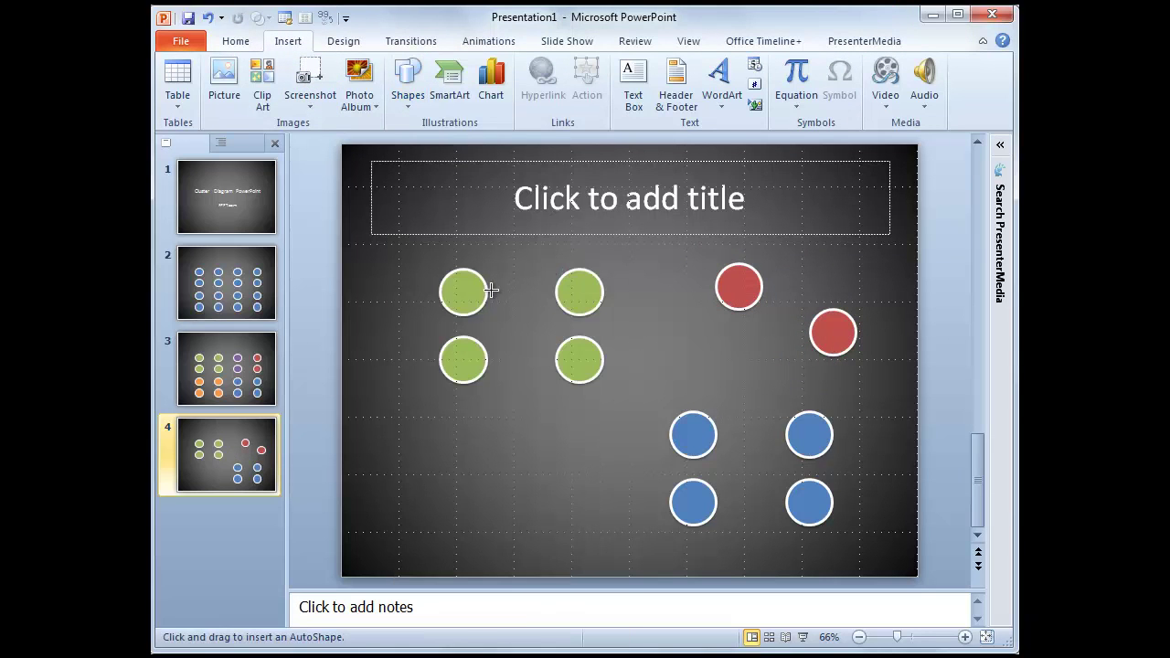
left_click_drag(485, 292, 557, 291)
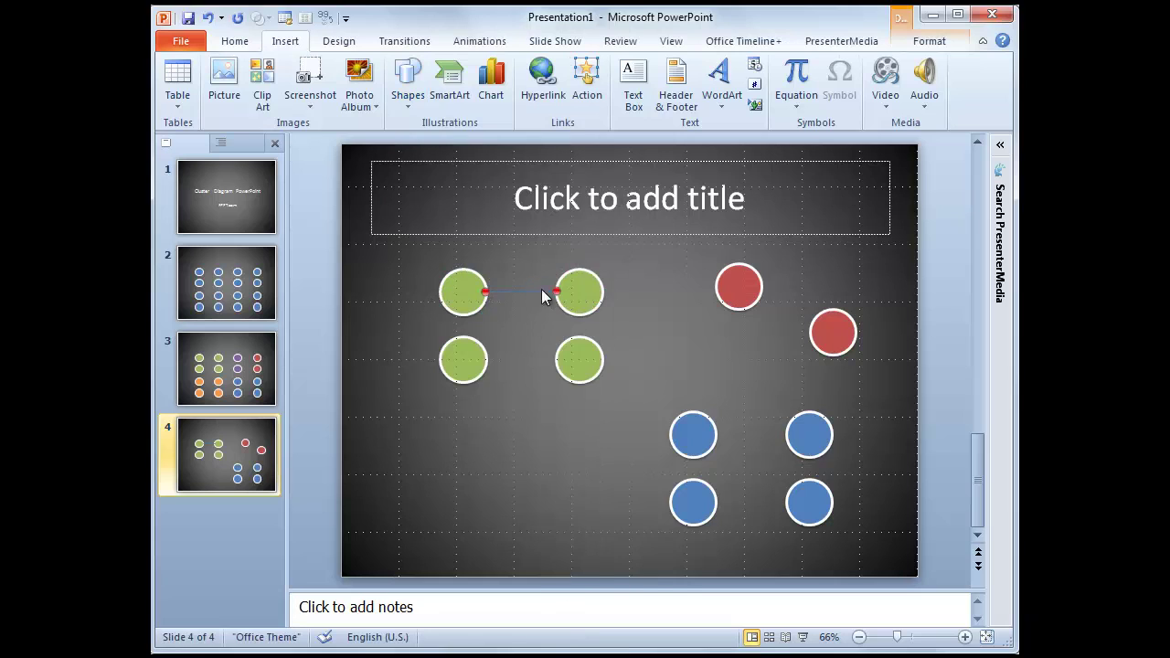
- Format the connector as a solid white line 1 pt wide
right_click(541, 289)
left_click(612, 590)
left_click(403, 181)
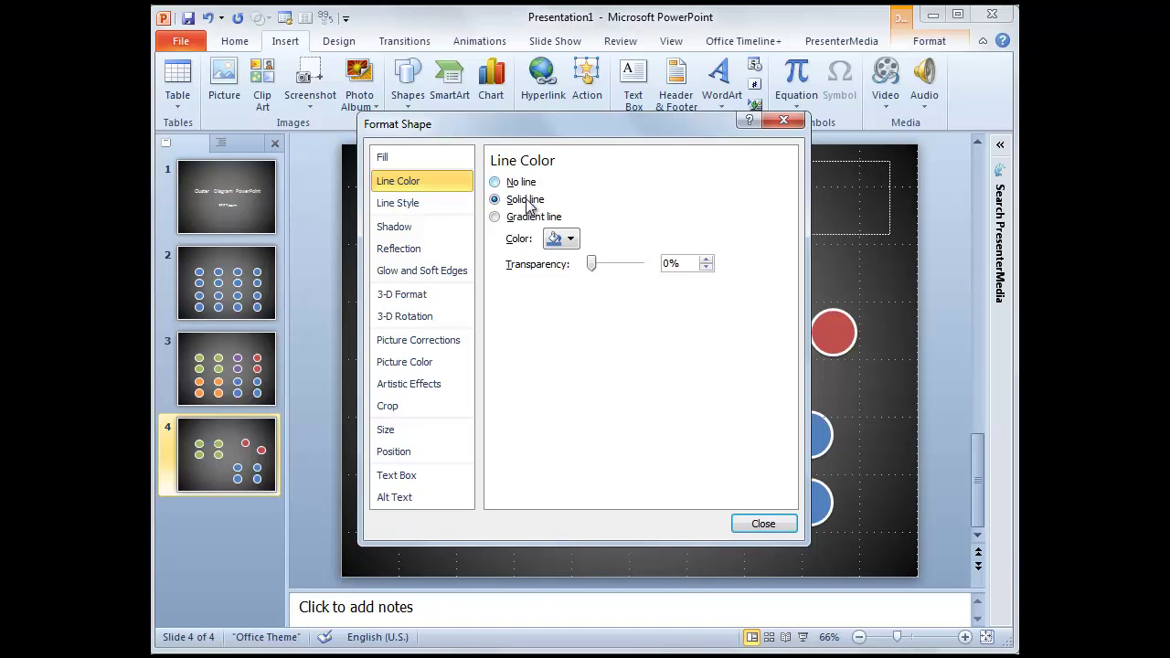
left_click(561, 238)
left_click(565, 283)
left_click(431, 205)
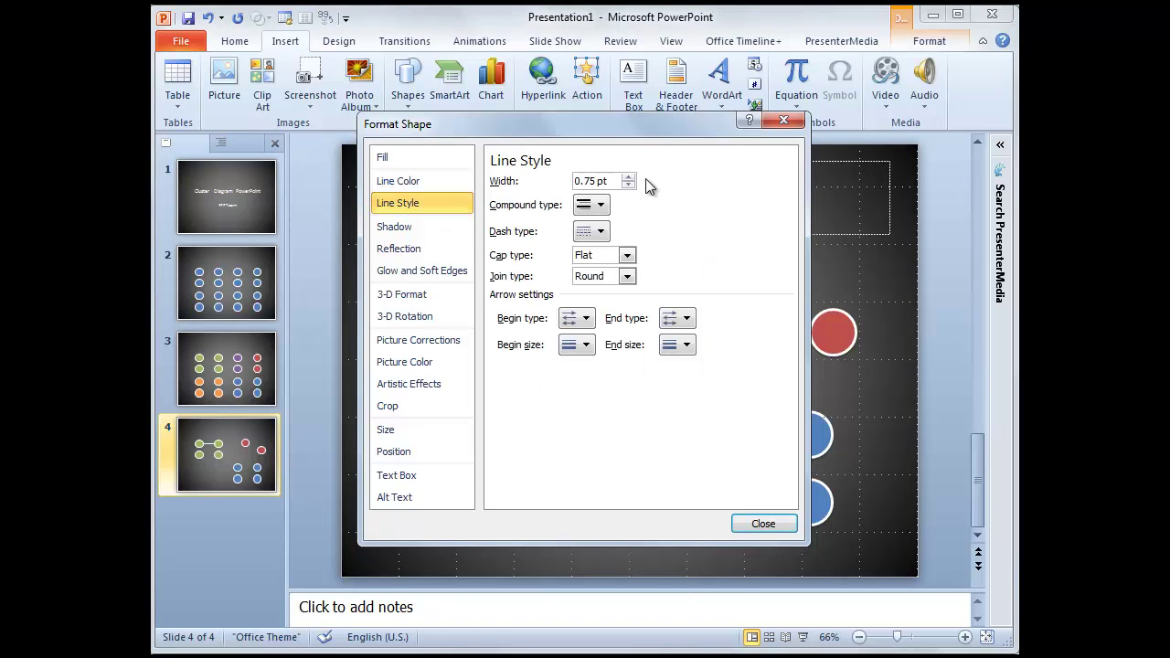
left_click(628, 177)
left_click(759, 530)
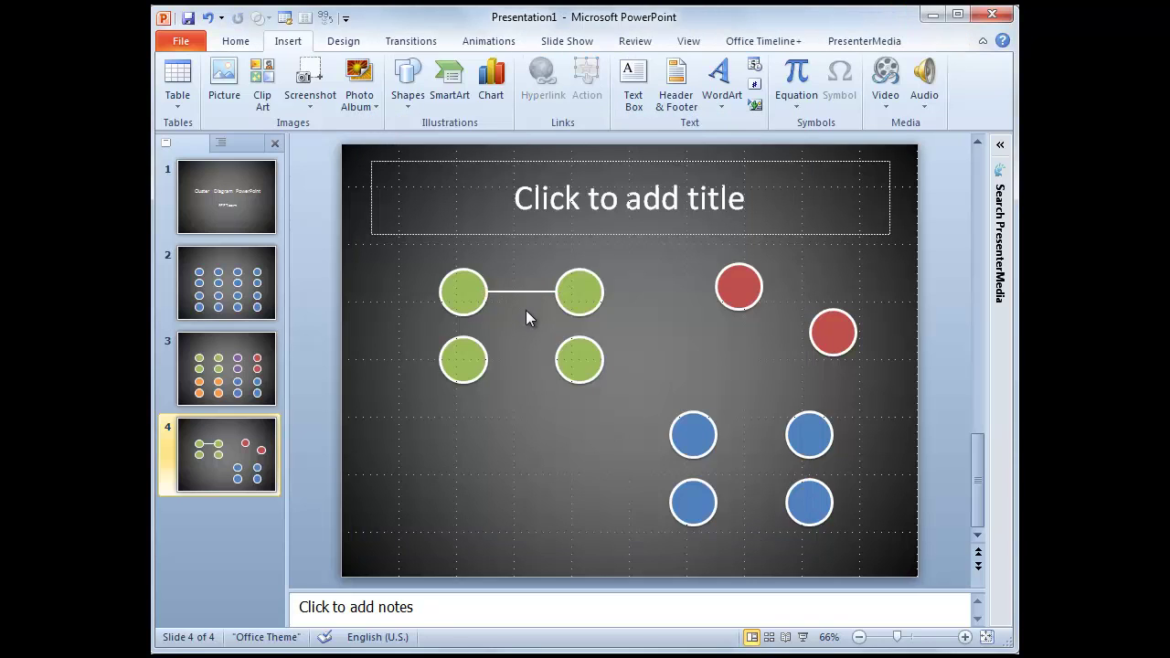
- Reattach a connector's end to link the green circles diagonally
left_click(533, 355)
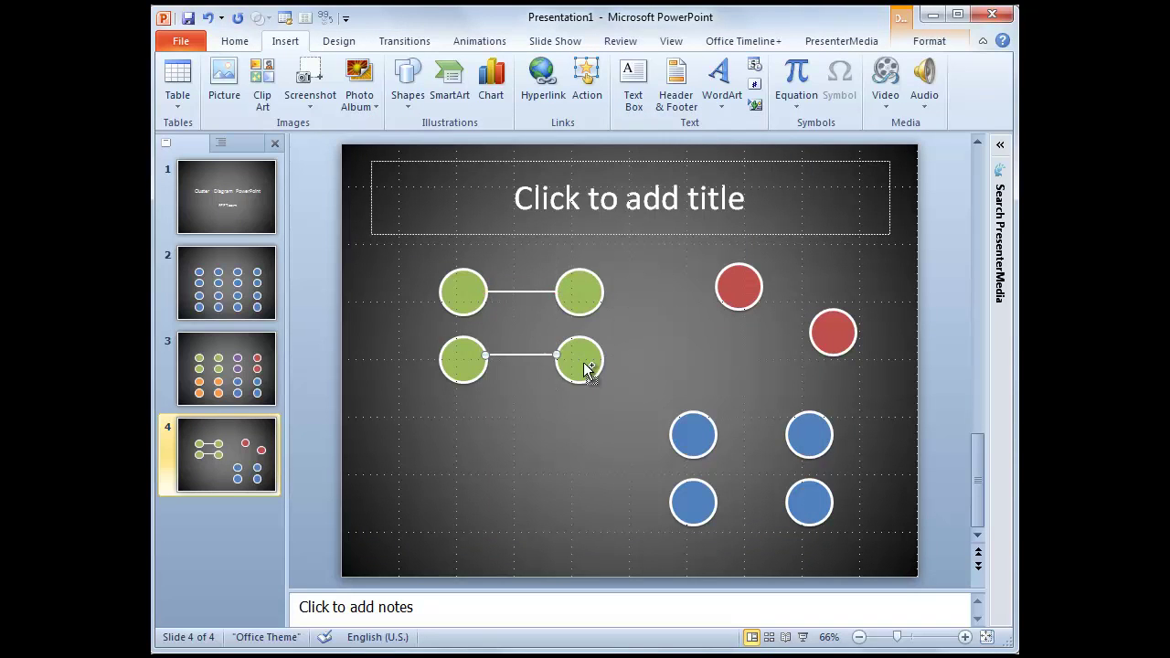
left_click_drag(484, 355, 478, 307)
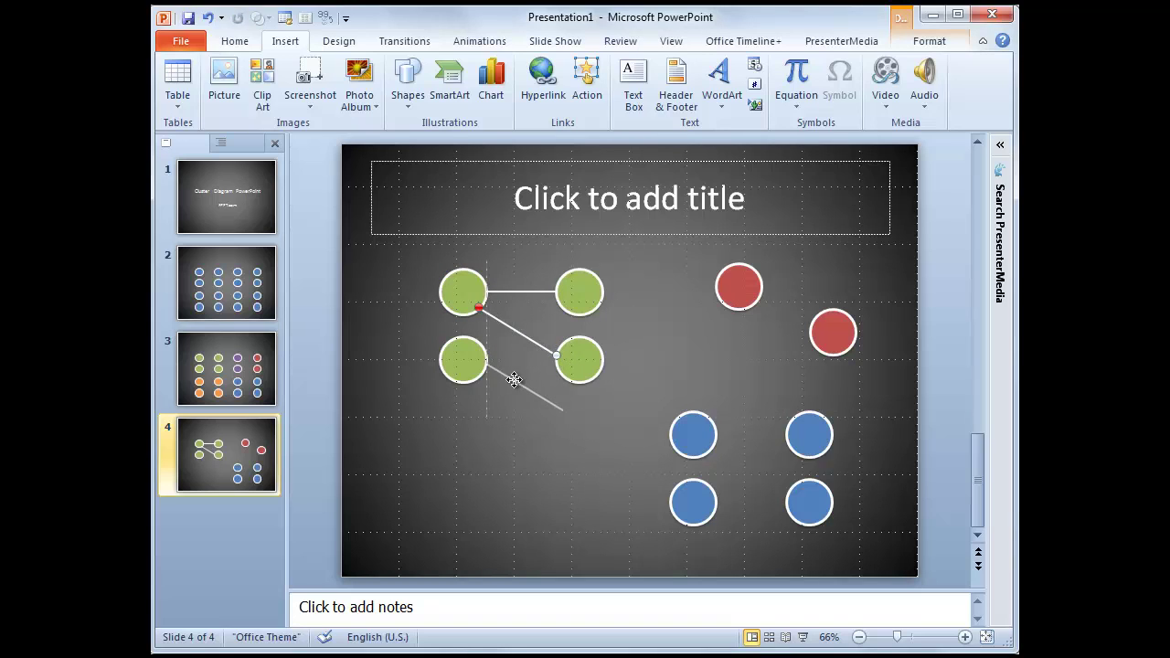
mouse_move(488, 322)
left_mouse_down()
mouse_move(496, 373)
mouse_move(543, 416)
mouse_move(557, 358)
mouse_move(737, 436)
left_mouse_up()
key("ctrl+z")
left_click(591, 434)
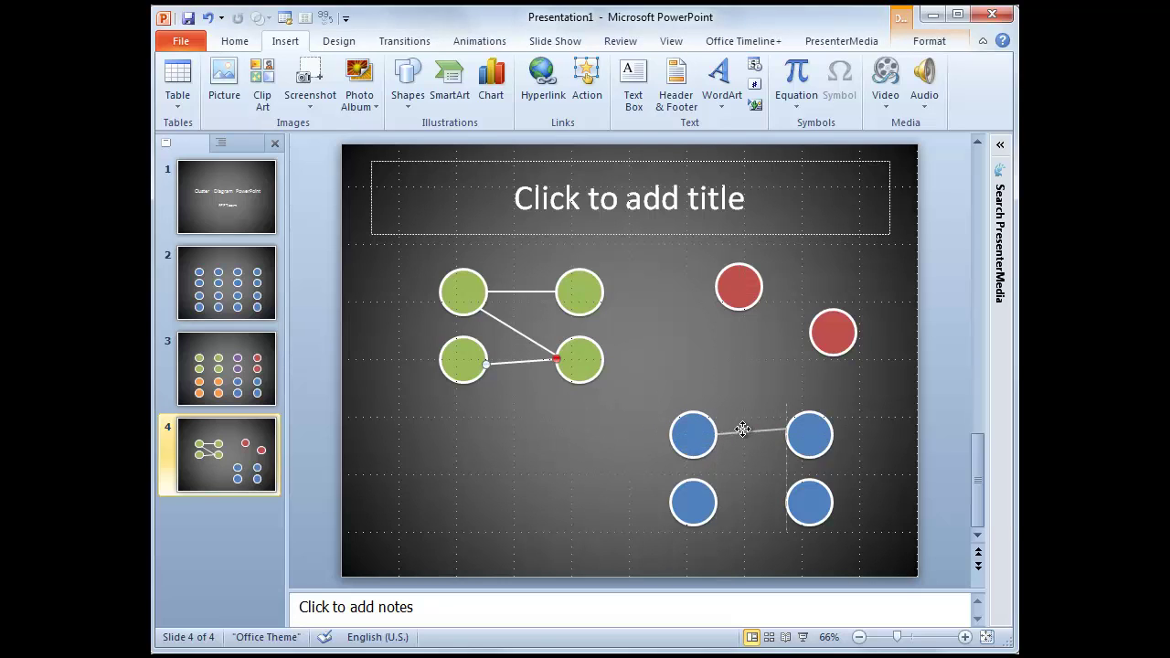
- Add copied white lines linking the blue circles and the upper red circle, then select both red circles
mouse_move(741, 432)
left_mouse_down()
mouse_move(784, 433)
mouse_move(768, 505)
mouse_move(741, 491)
left_mouse_up()
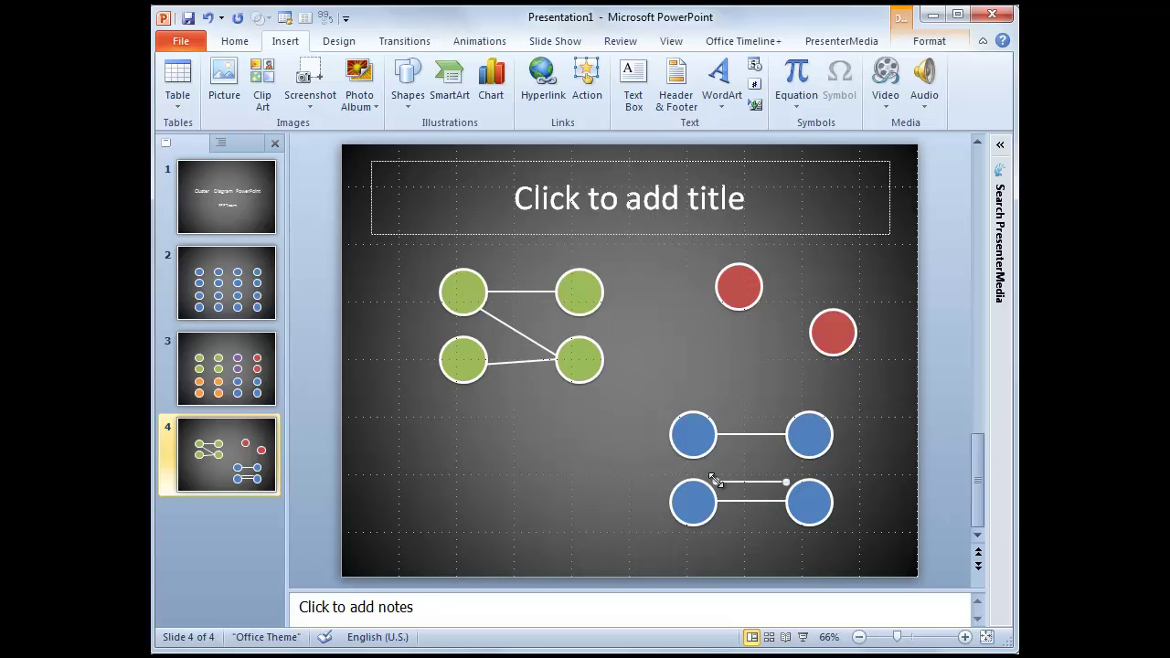
mouse_move(779, 441)
left_mouse_down()
mouse_move(755, 372)
mouse_move(793, 352)
left_mouse_up()
left_click_drag(740, 389, 761, 302)
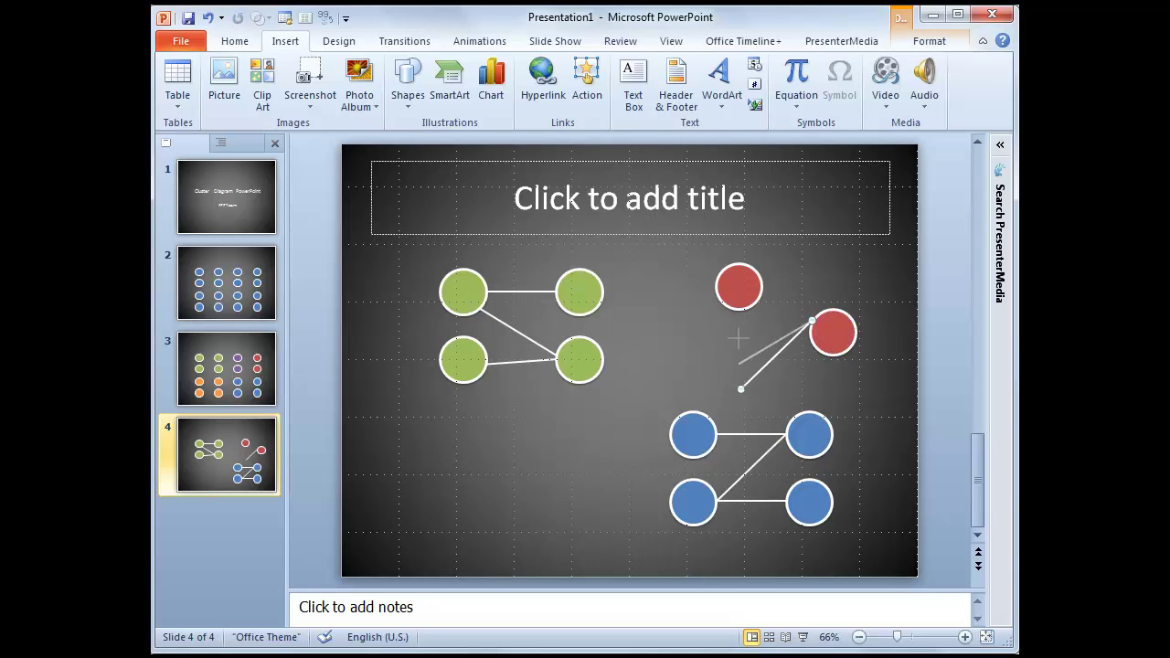
mouse_move(693, 254)
left_mouse_down()
mouse_move(859, 371)
mouse_move(825, 350)
left_mouse_up()
- Duplicate slide 4 as slide 5 and enlarge its lower-left green circle
right_click(237, 441)
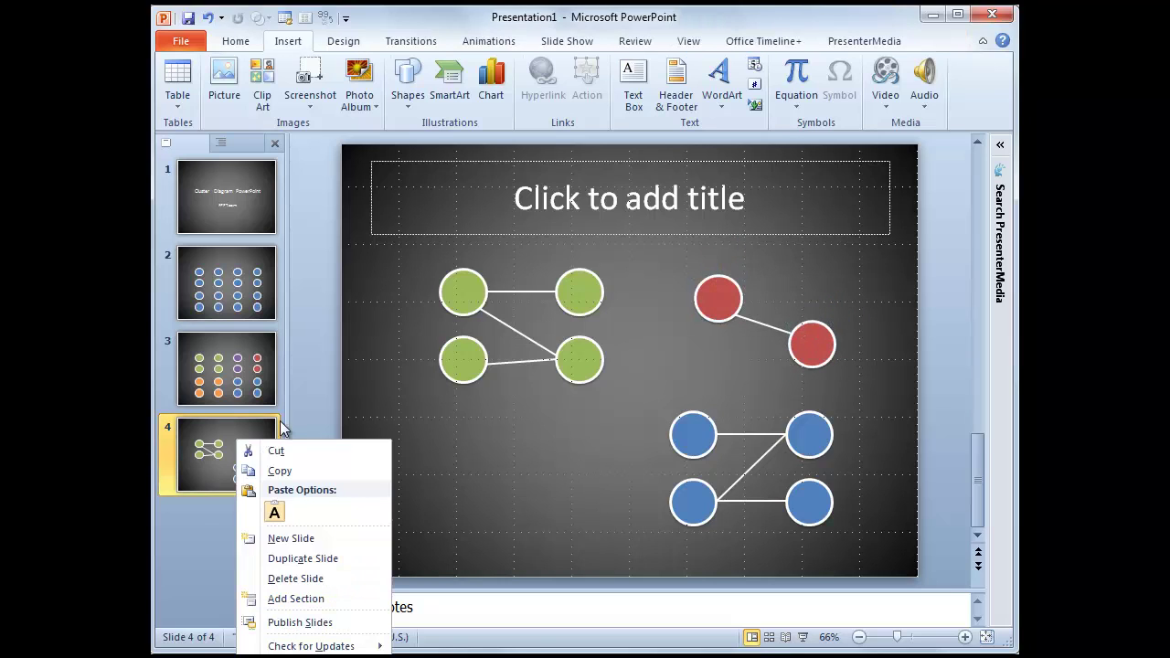
left_click(324, 555)
left_click(463, 359)
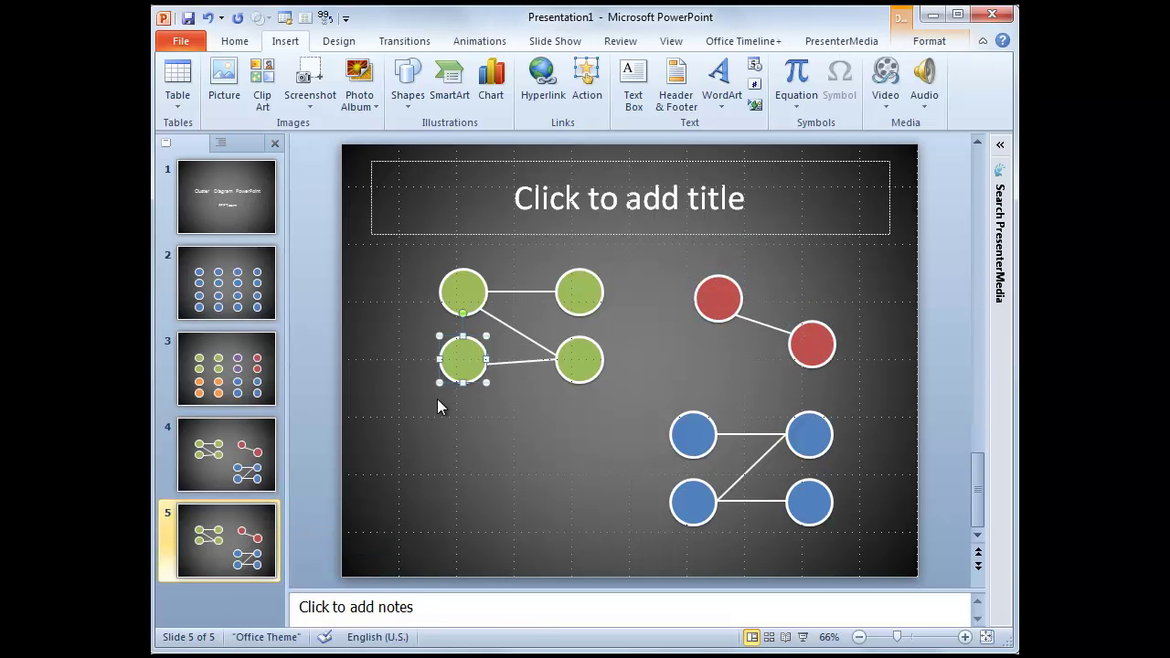
left_click_drag(440, 383, 410, 411)
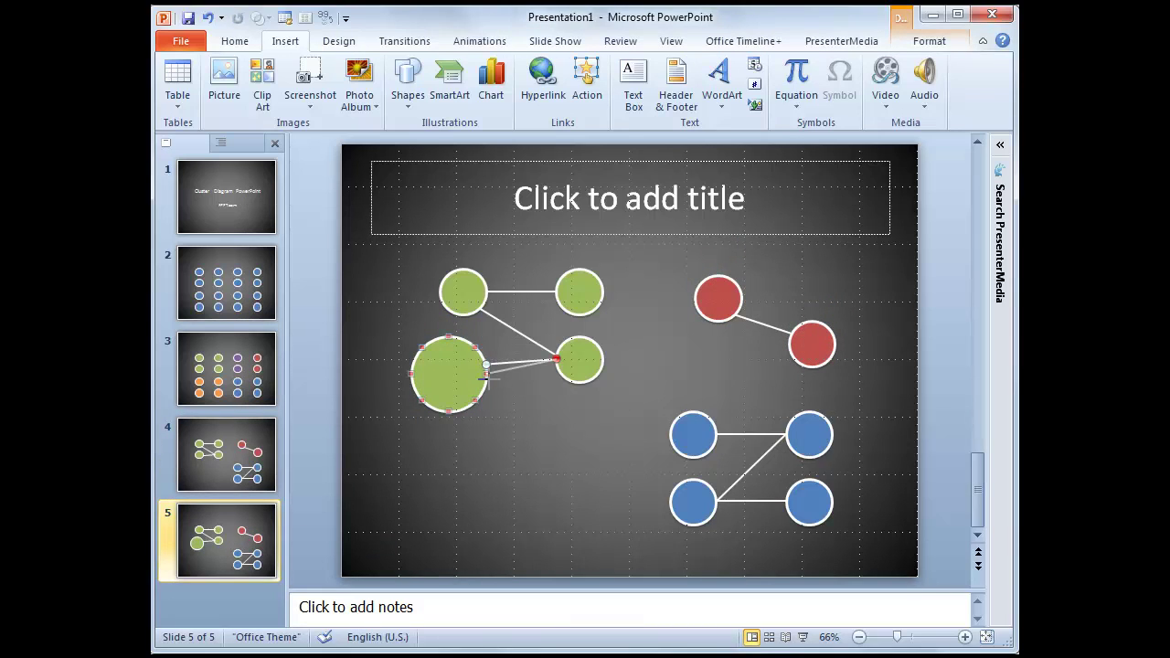
left_click(572, 473)
- Enlarge the upper red circle and reconnect its line to the small red circle
left_click(715, 313)
left_click_drag(742, 274, 786, 225)
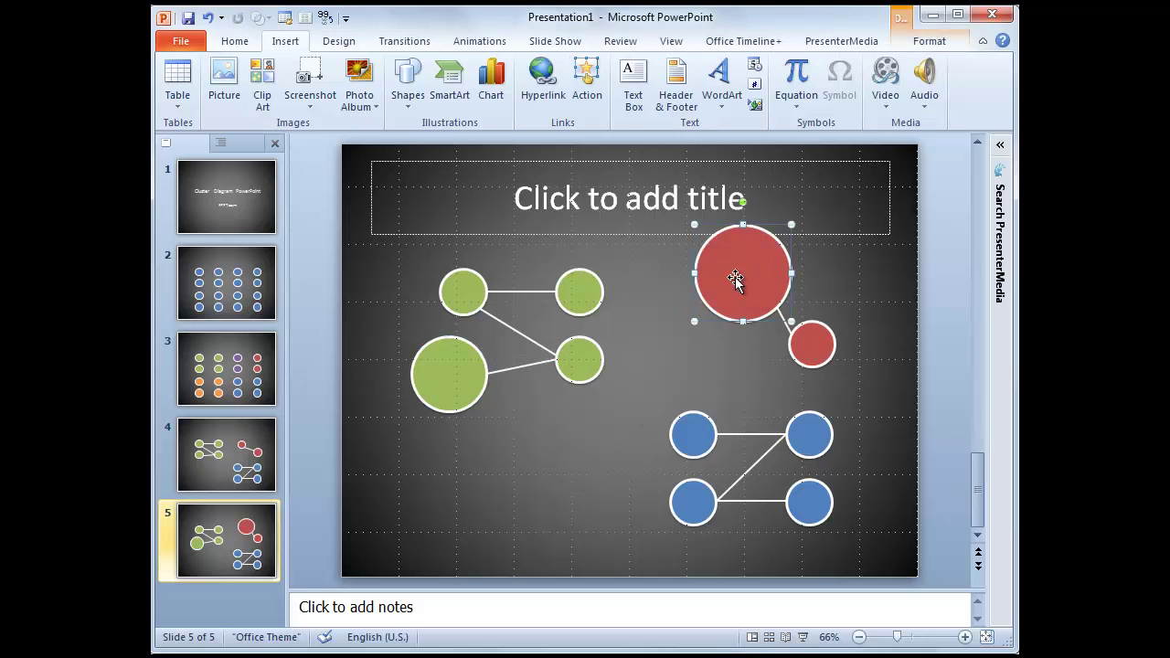
left_click_drag(694, 321, 673, 347)
mouse_move(789, 335)
left_mouse_down()
mouse_move(770, 361)
mouse_move(790, 339)
left_mouse_up()
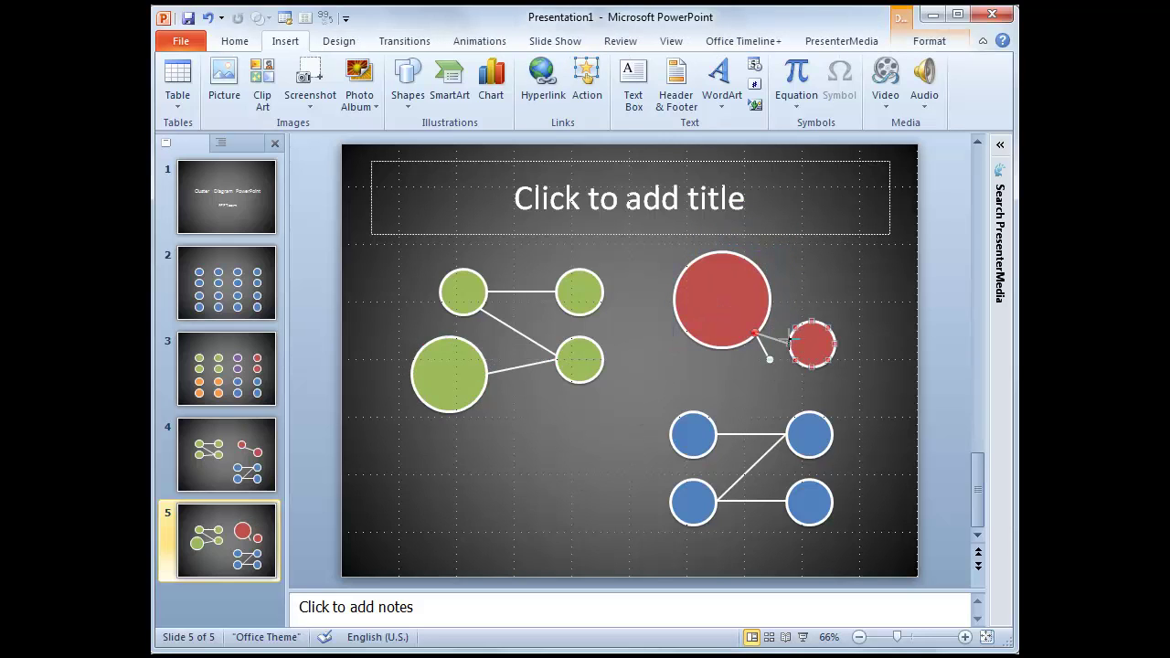
- Enlarge the upper-left and upper-right blue circles
left_click(681, 429)
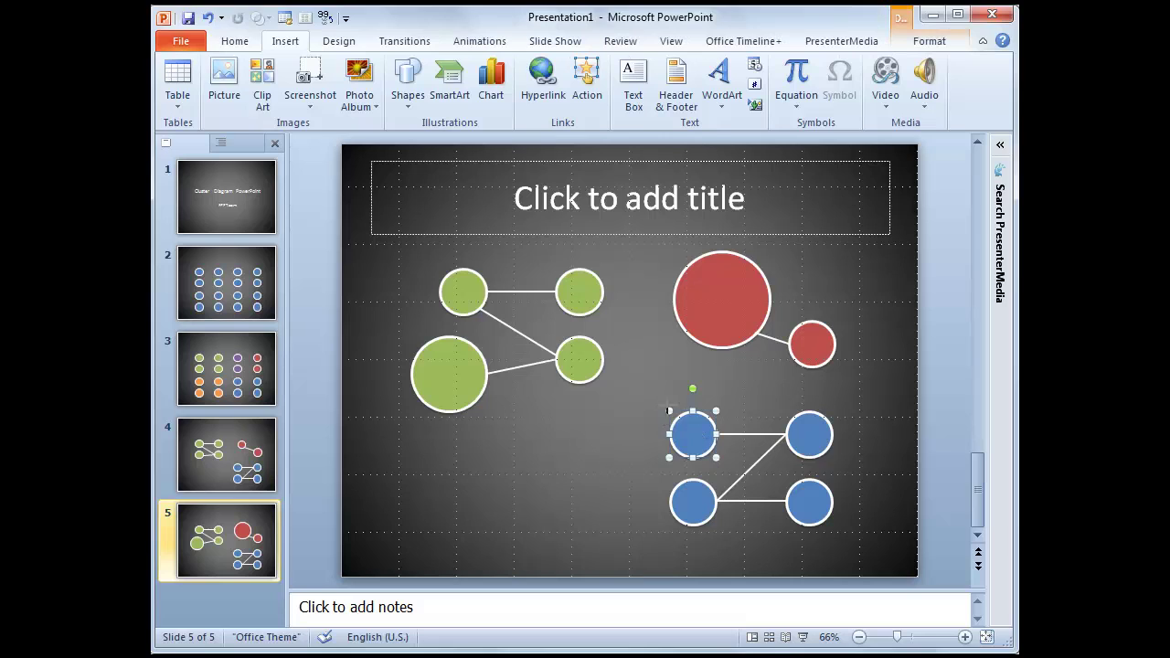
left_click_drag(669, 410, 641, 382)
left_click(806, 438)
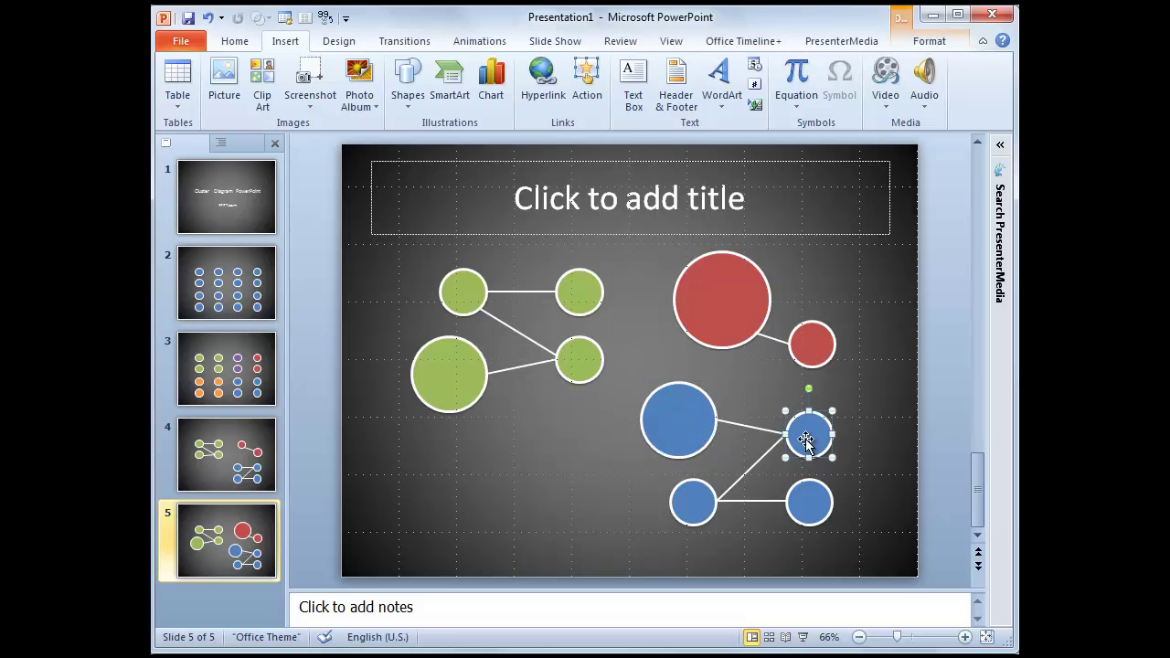
mouse_move(832, 455)
left_mouse_down()
mouse_move(842, 468)
mouse_move(830, 514)
mouse_move(788, 528)
left_mouse_up()
left_click(772, 500)
- Shrink the upper-right green circle and reposition the small red circle up and right
left_click(584, 297)
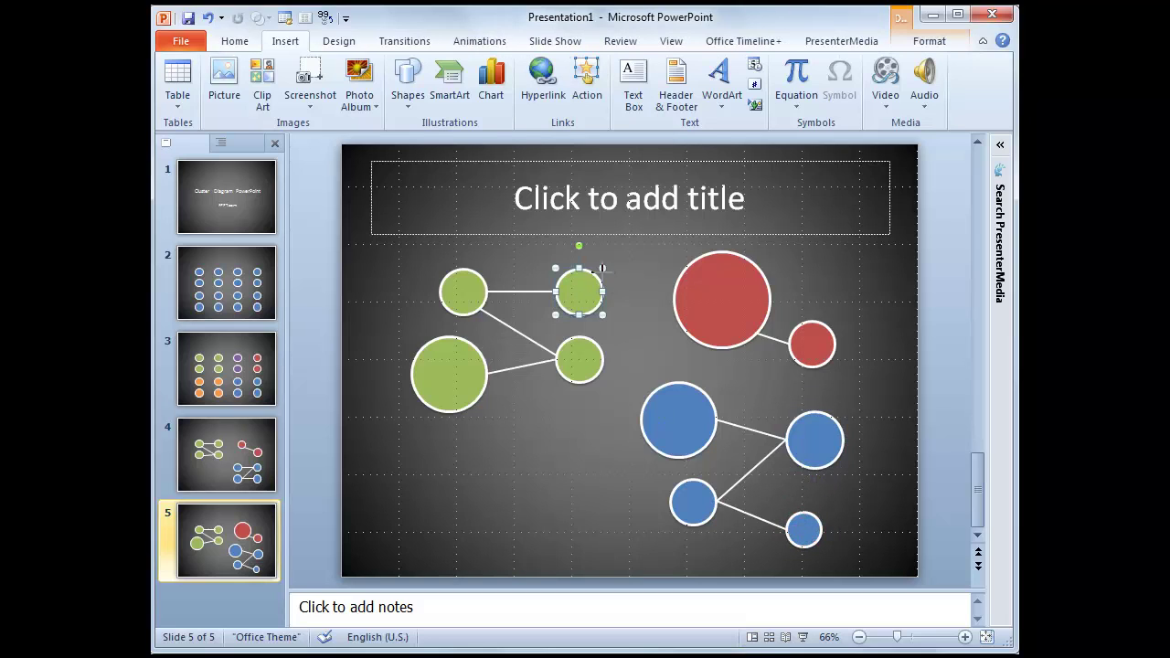
left_click_drag(603, 268, 590, 280)
left_click(564, 469)
left_click_drag(812, 344, 826, 358)
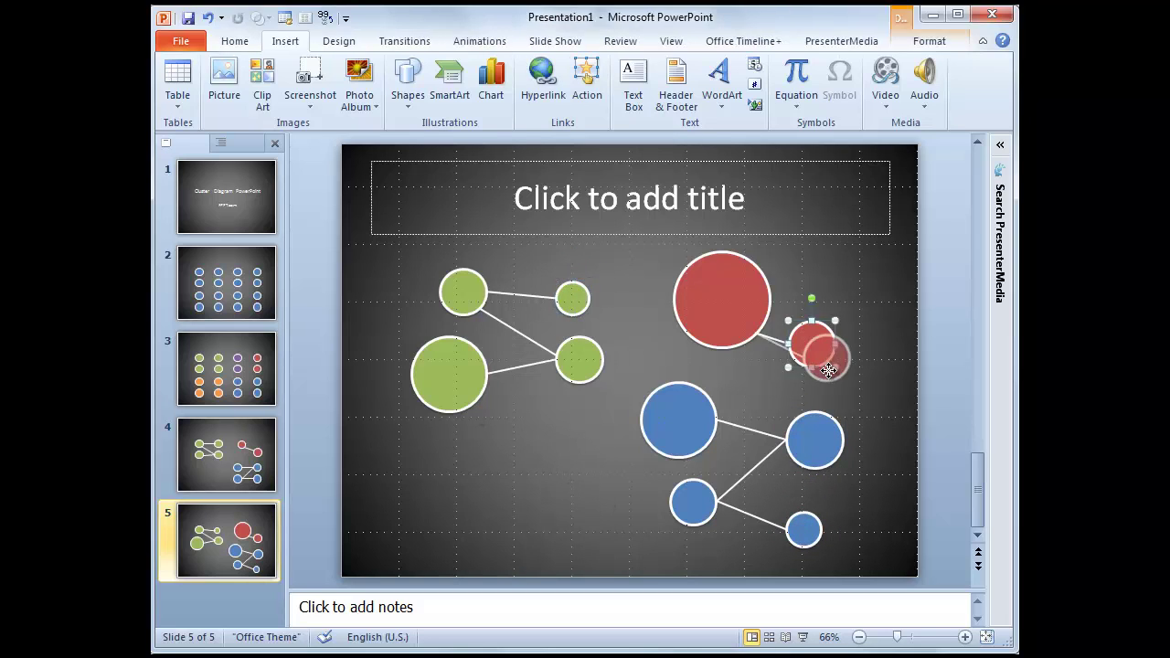
left_click_drag(722, 300, 718, 298)
left_click(751, 331)
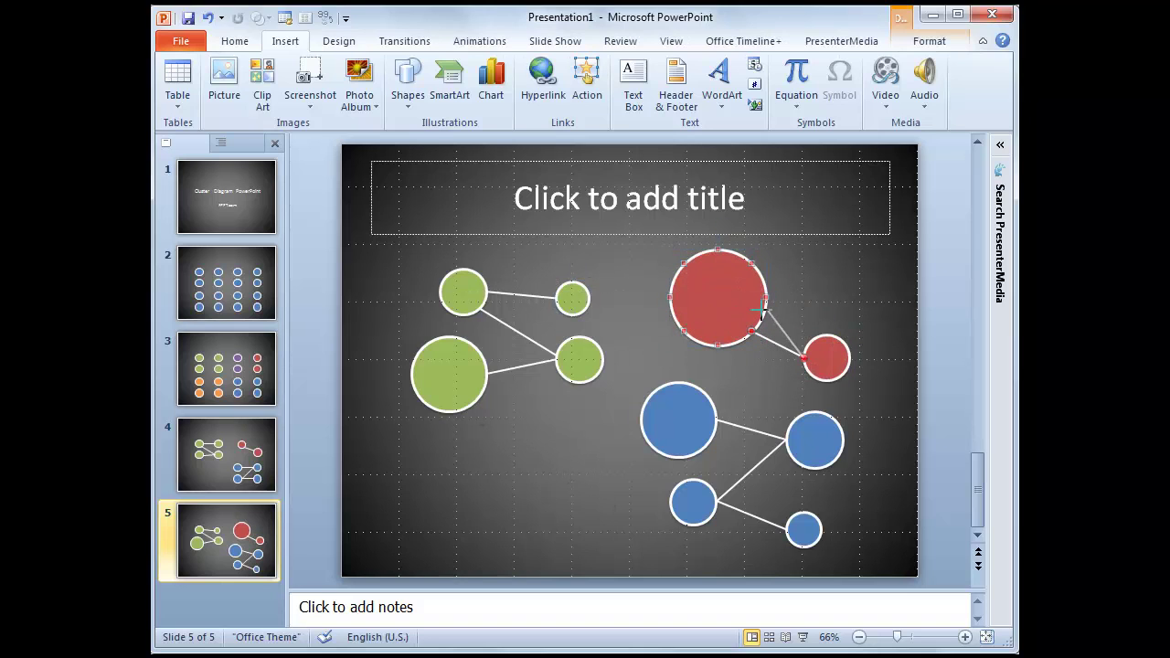
left_click_drag(825, 356, 847, 314)
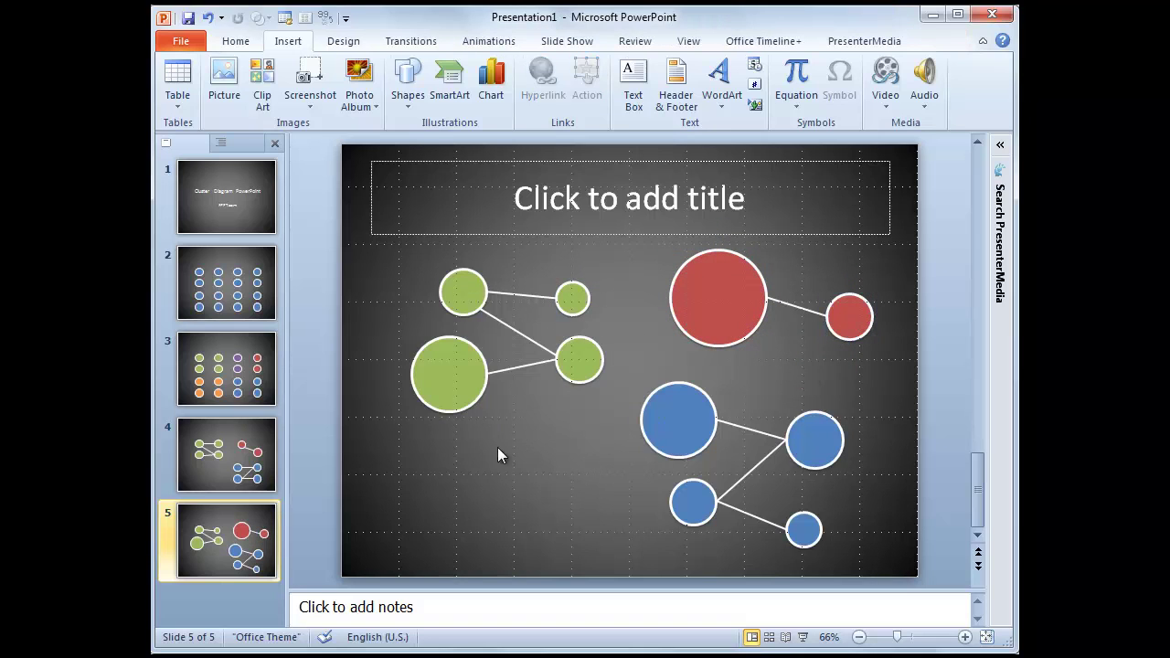
- Insert a new slide 6 after slide 5, then return to slide 5's circle diagram
right_click(261, 483)
right_click(243, 512)
left_click(315, 290)
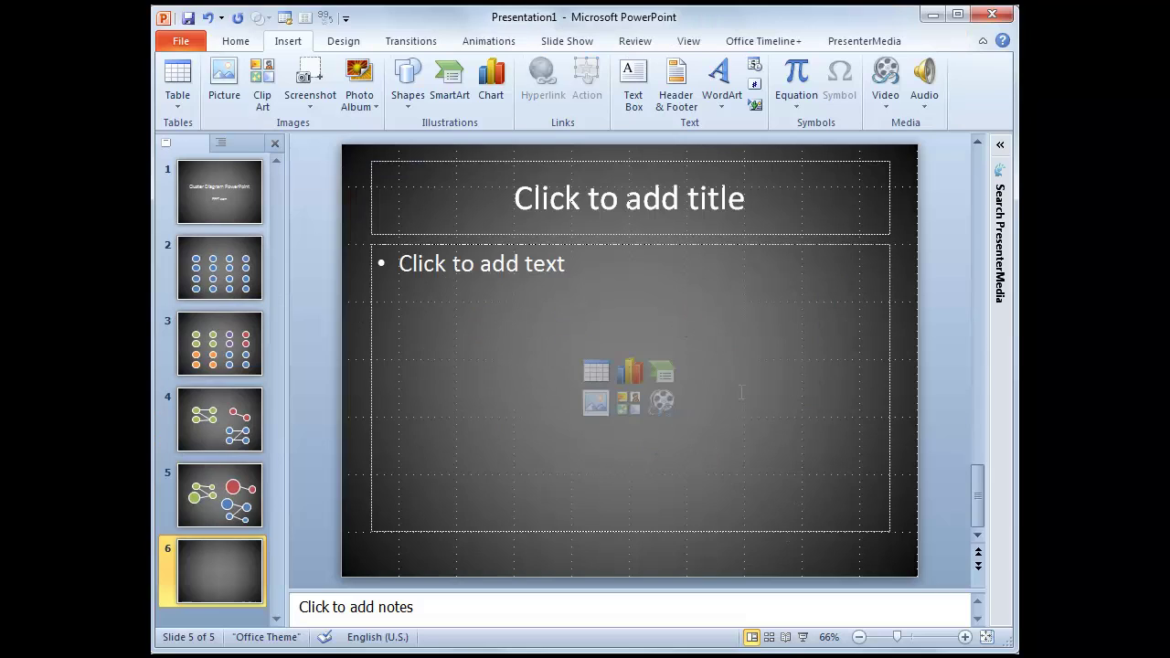
left_click(249, 491)
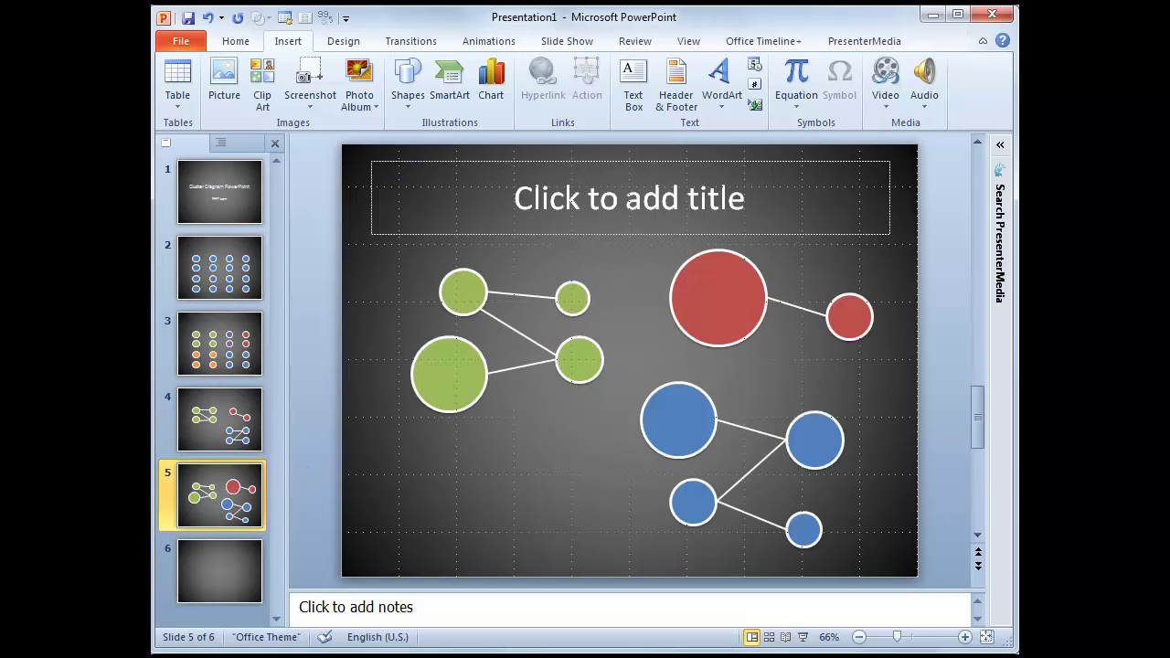